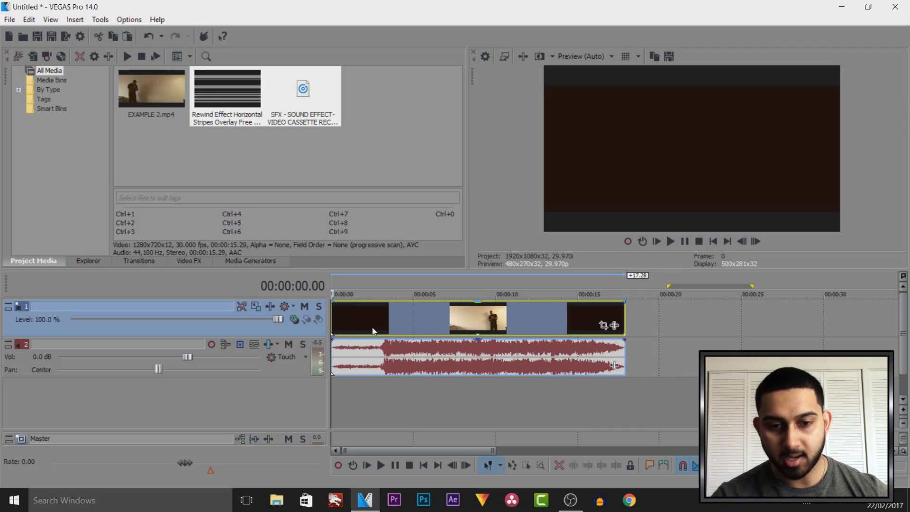
# - Find the start of the action in the clip and split its video and audio at 00:00:02.26
pyautogui.click(366, 329)
pyautogui.press('space')
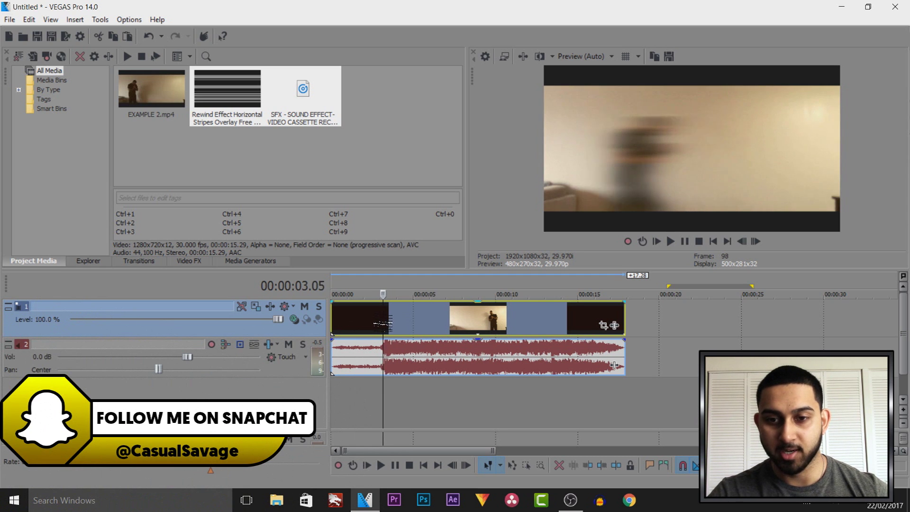
pyautogui.click(380, 325)
pyautogui.click(377, 326)
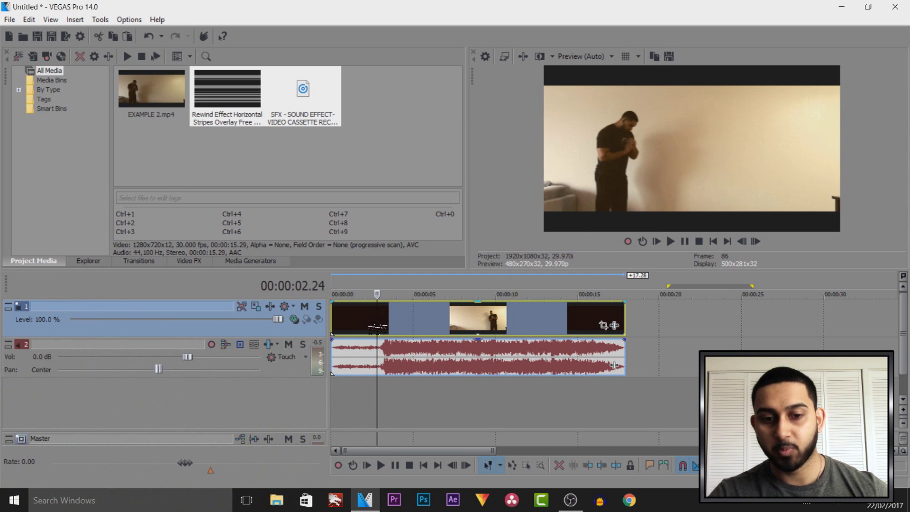
pyautogui.click(378, 326)
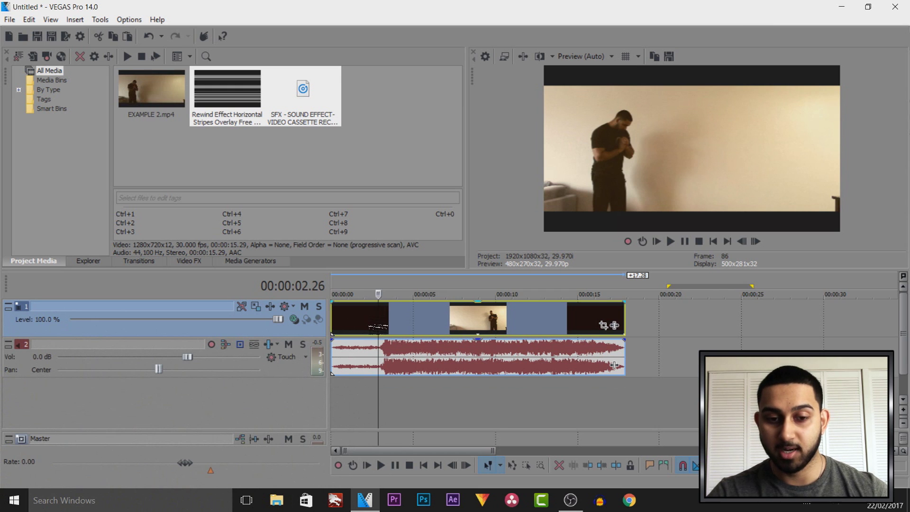
pyautogui.moveTo(378, 326); pyautogui.dragTo(378, 325)
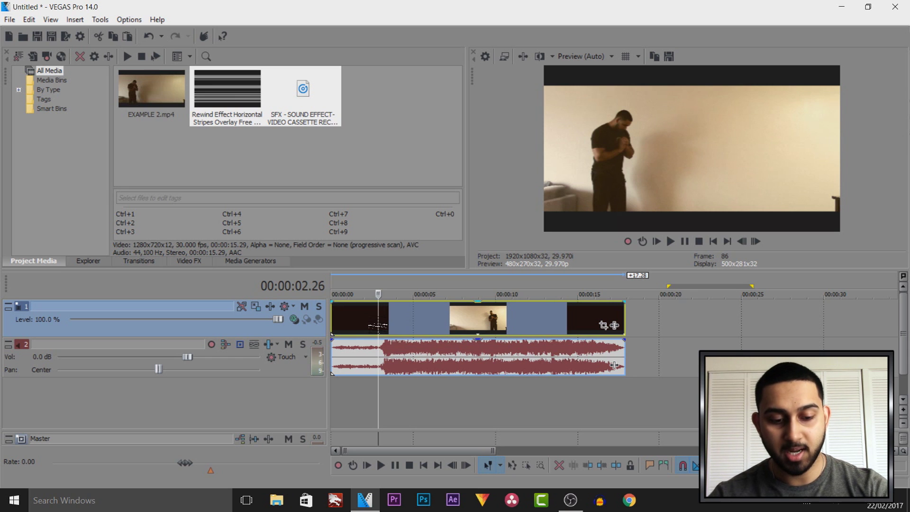
pyautogui.press('s')
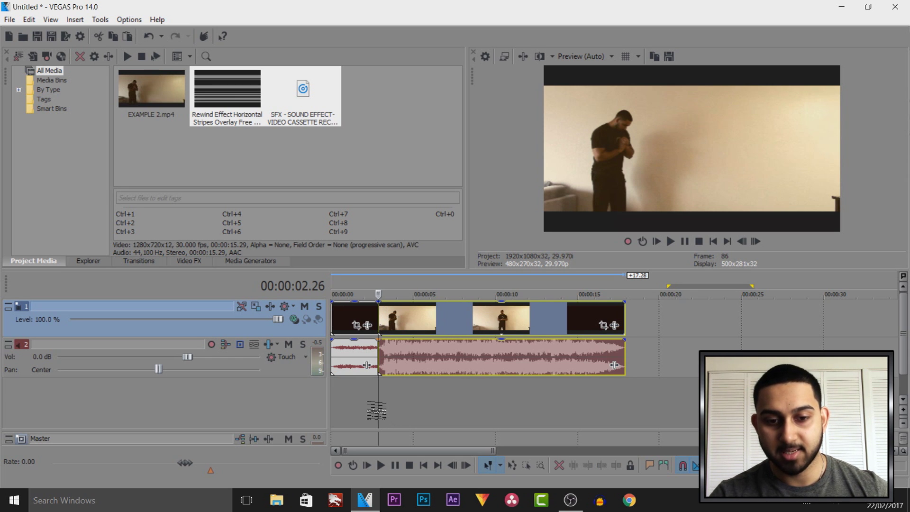
# - Split the footage at 00:00:10.19 and delete the part after the cut
pyautogui.moveTo(377, 403); pyautogui.dragTo(505, 390)
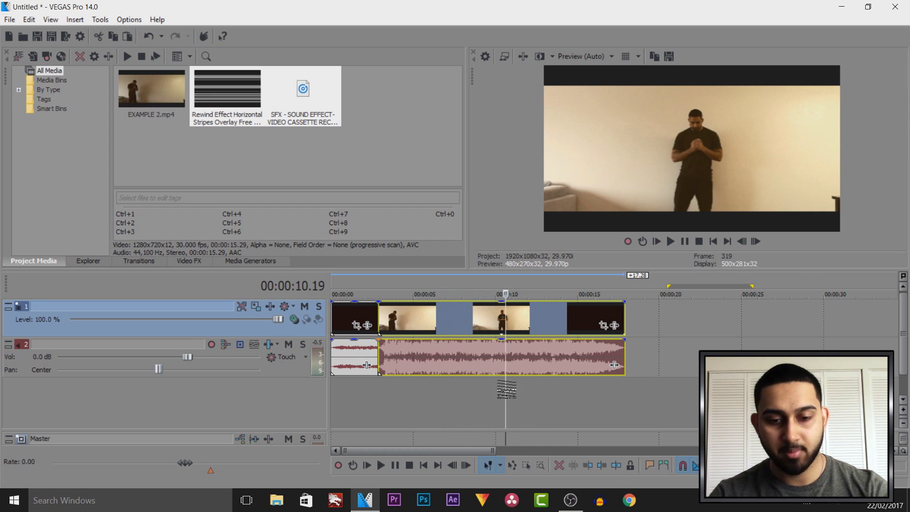
pyautogui.press('s')
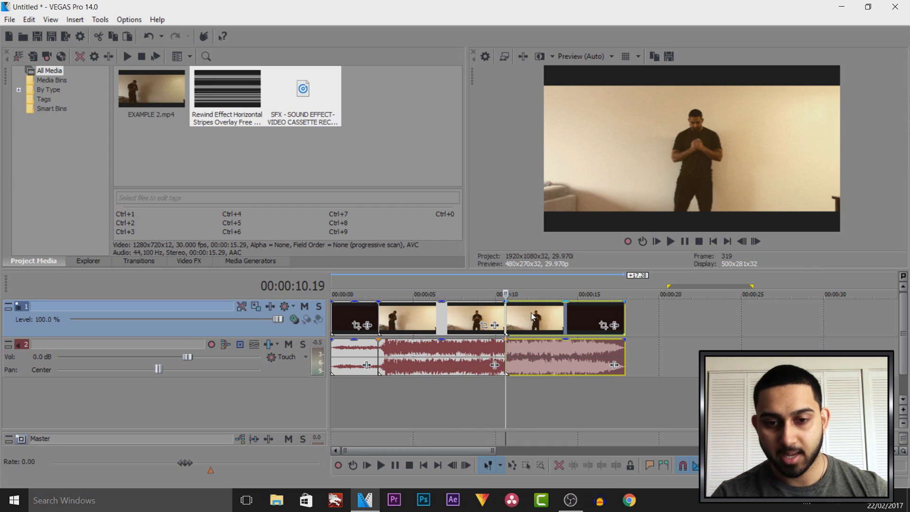
pyautogui.click(531, 317)
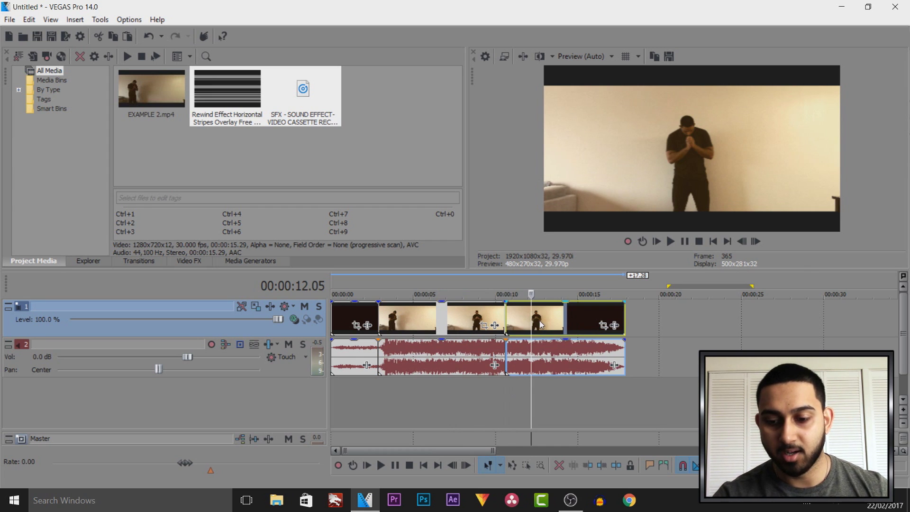
pyautogui.press('Delete')
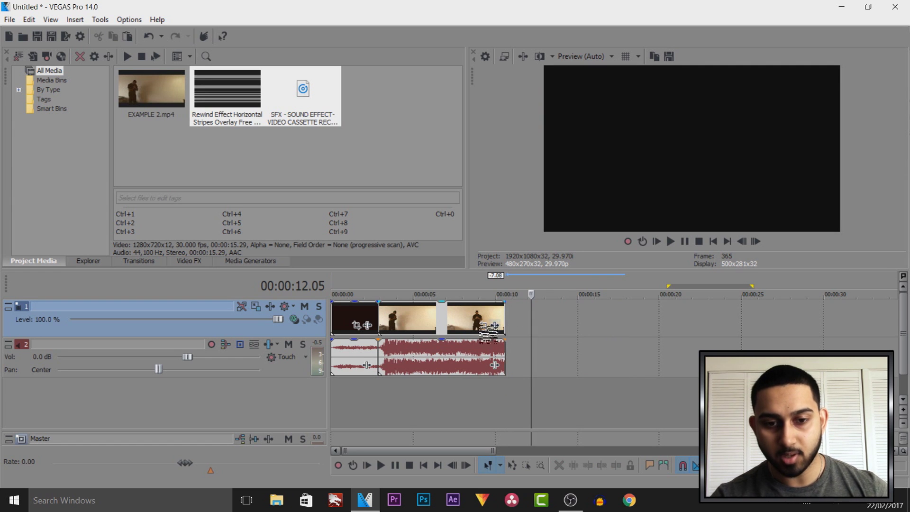
# - Copy the middle section of the footage and paste the copy directly after it at 00:00:10.19
pyautogui.click(415, 321)
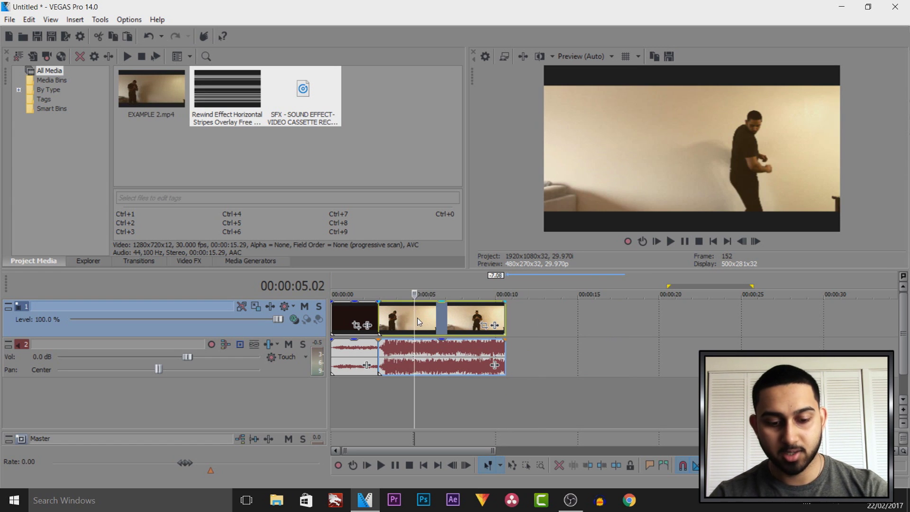
pyautogui.click(506, 317)
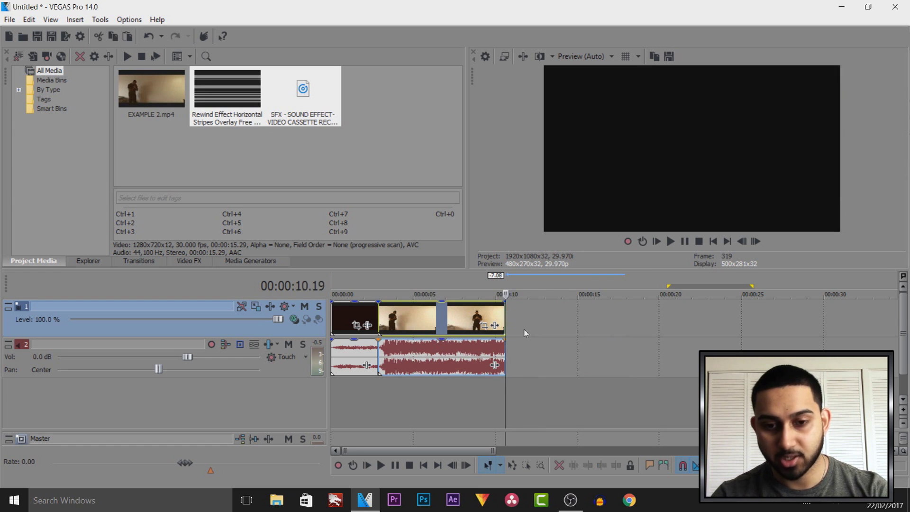
pyautogui.hotkey('ctrl', 'v')
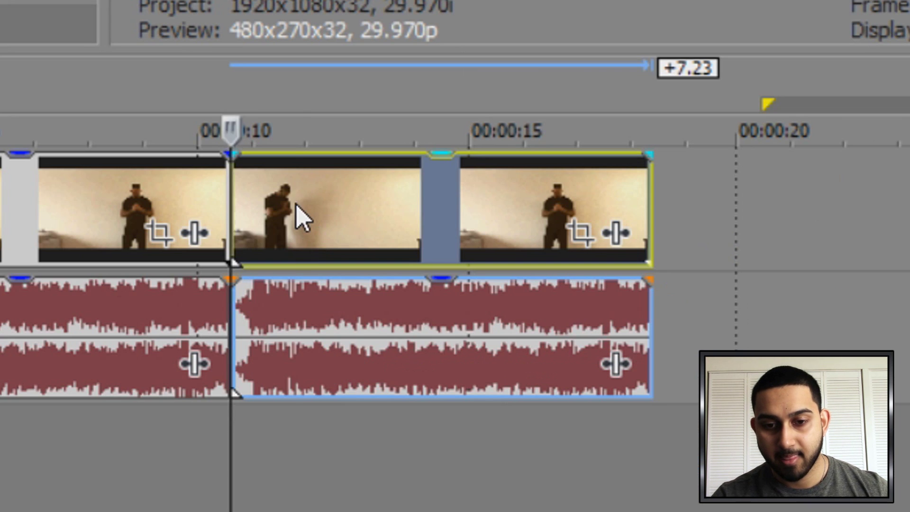
# - Reverse the pasted copy and time-compress it to about 2 seconds so it plays faster
pyautogui.click(523, 317)
pyautogui.rightClick(523, 317)
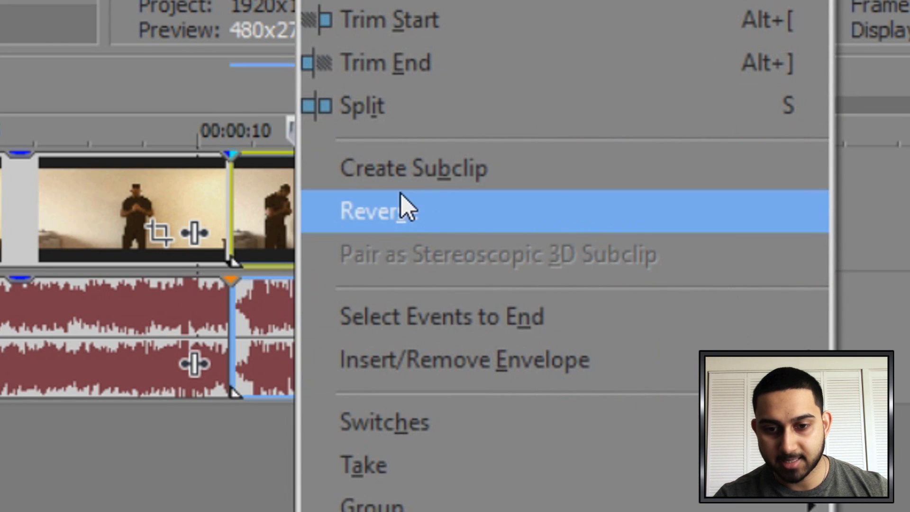
pyautogui.click(400, 207)
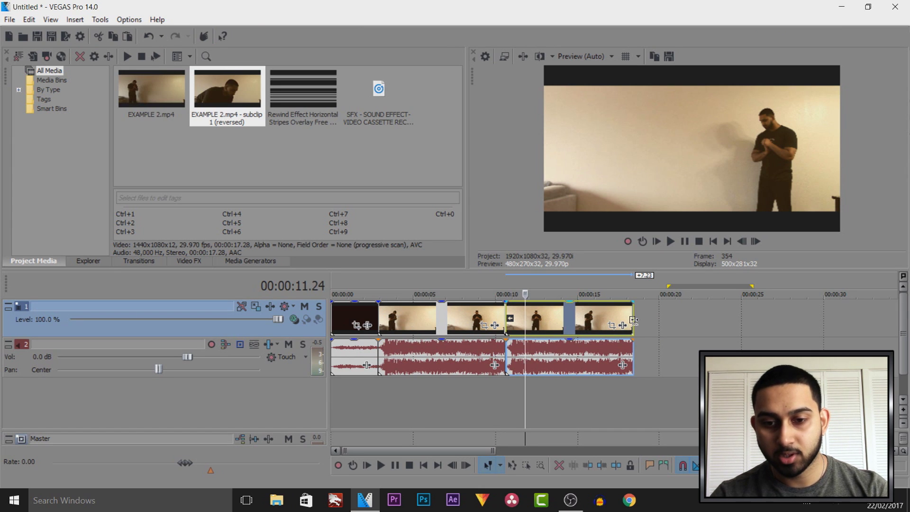
pyautogui.moveTo(633, 321); pyautogui.dragTo(537, 317)
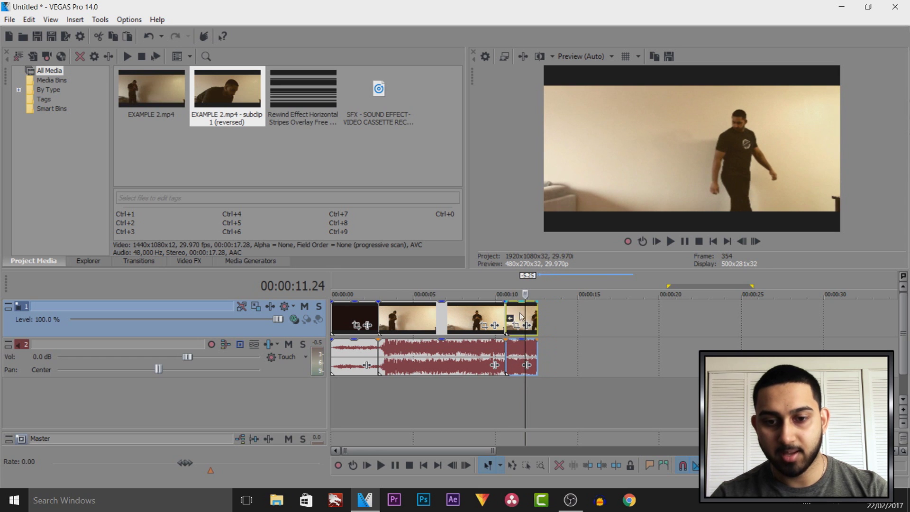
# - Copy the original middle section and paste it directly after the sped-up reversed clip
pyautogui.click(514, 317)
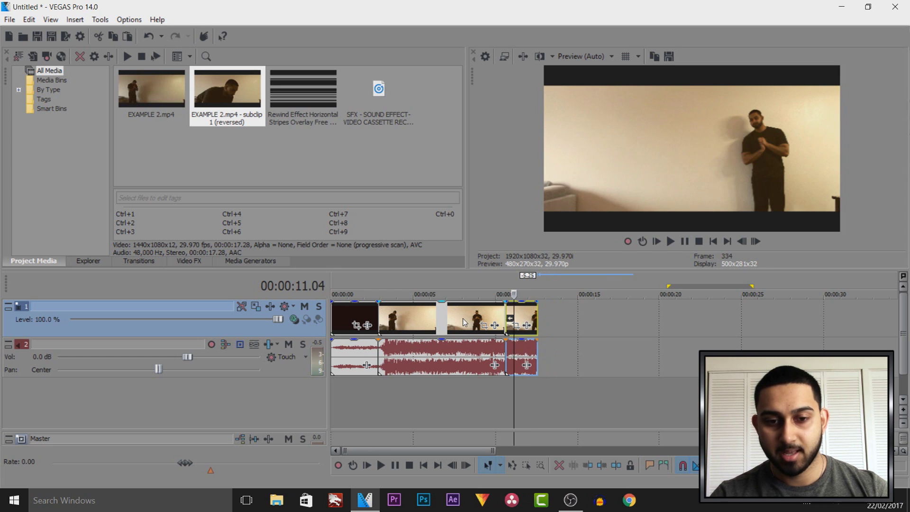
pyautogui.click(401, 329)
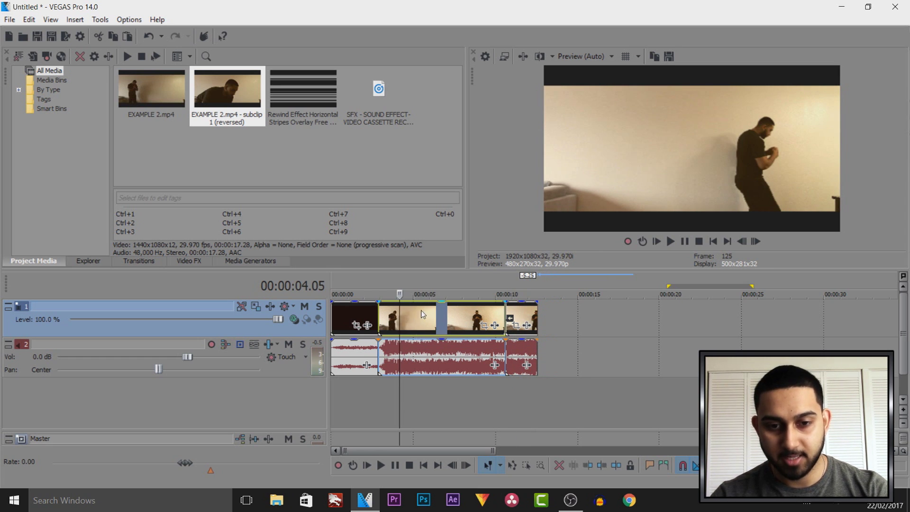
pyautogui.click(537, 322)
pyautogui.hotkey('ctrl', 'v')
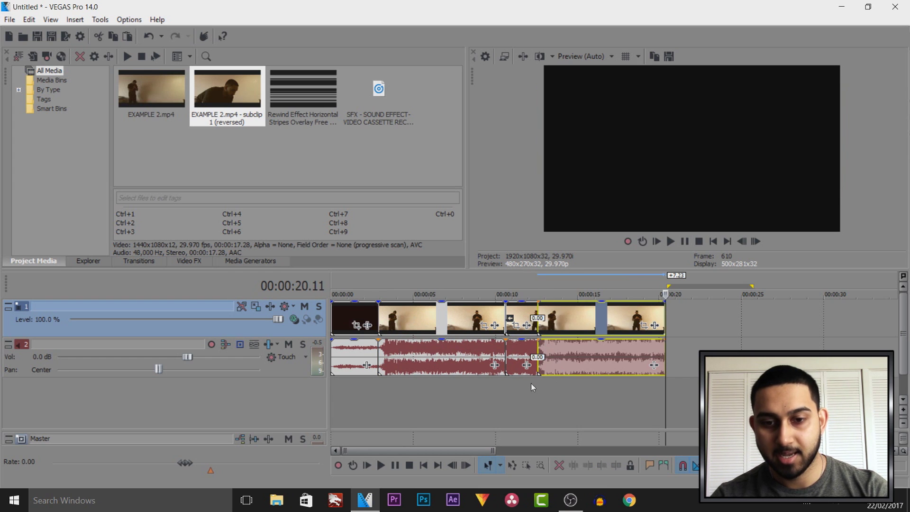
# - Play the sequence from 00:00:08.05 through the reversed clip to review the rewind
pyautogui.click(499, 392)
pyautogui.click(488, 391)
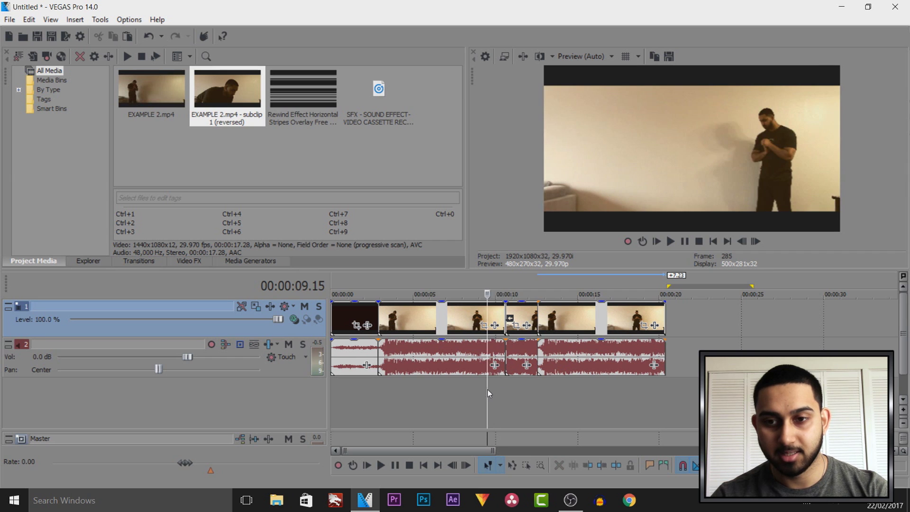
pyautogui.click(465, 394)
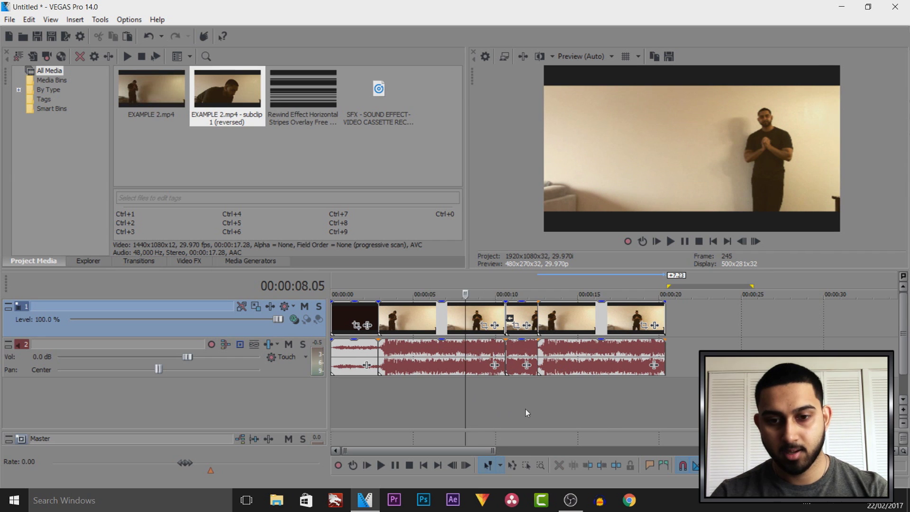
pyautogui.press('space')
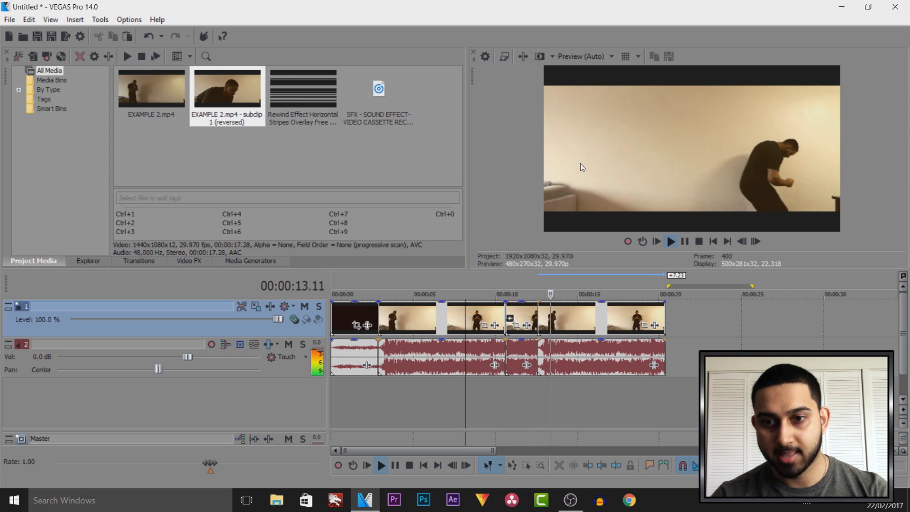
pyautogui.press('space')
# - Stretch the reversed clip slightly and set the last clip flush against its end at 00:00:12.23
pyautogui.click(528, 320)
pyautogui.scroll(3, 696, 332)
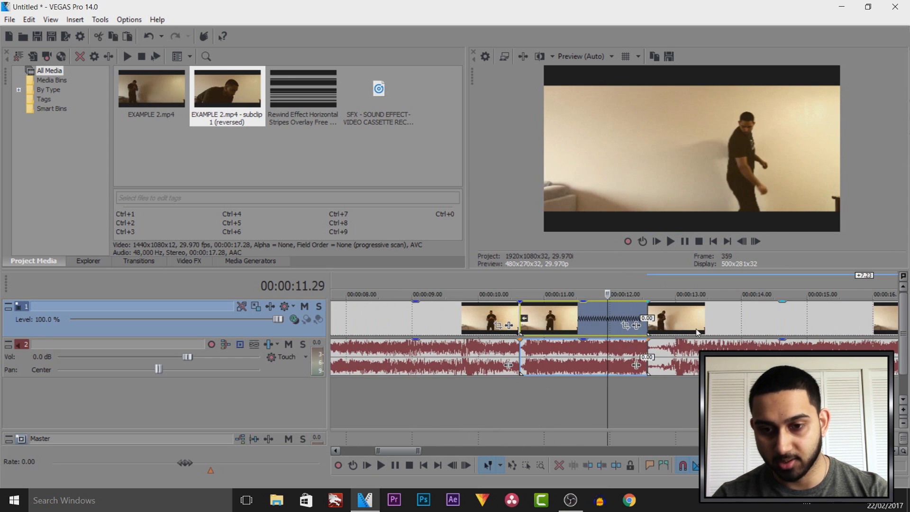
pyautogui.moveTo(697, 332); pyautogui.dragTo(738, 320)
pyautogui.scroll(2, 712, 327)
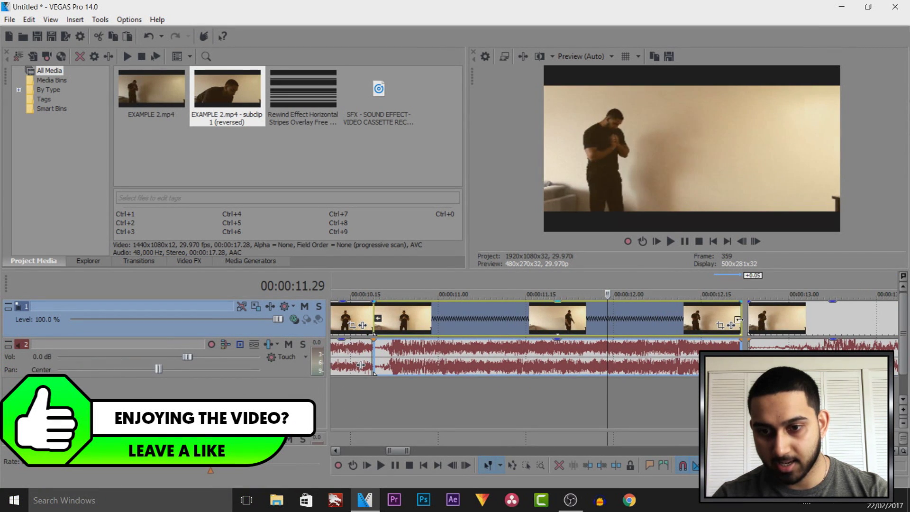
pyautogui.scroll(-5, 774, 327)
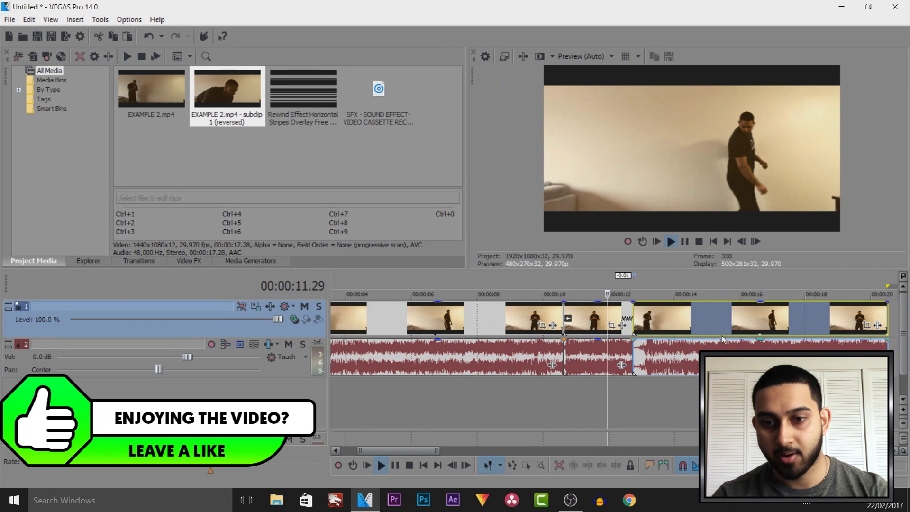
pyautogui.press('space')
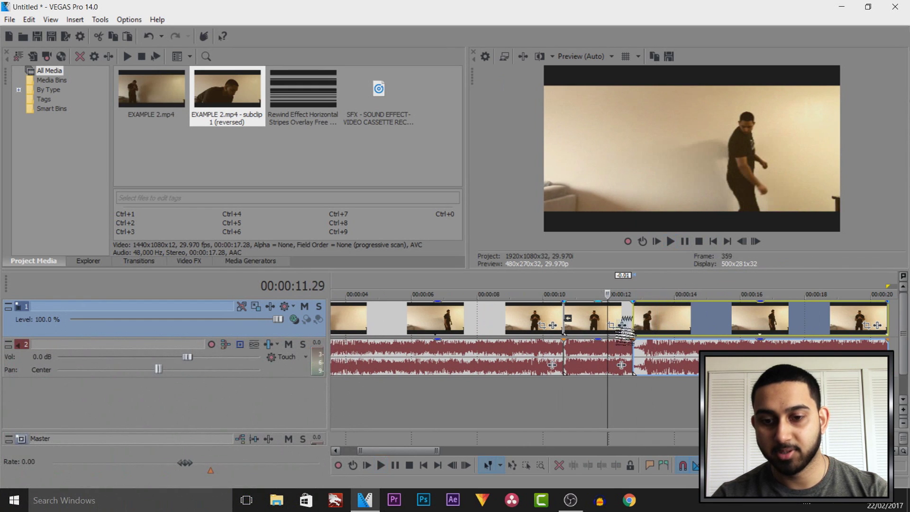
pyautogui.press('space')
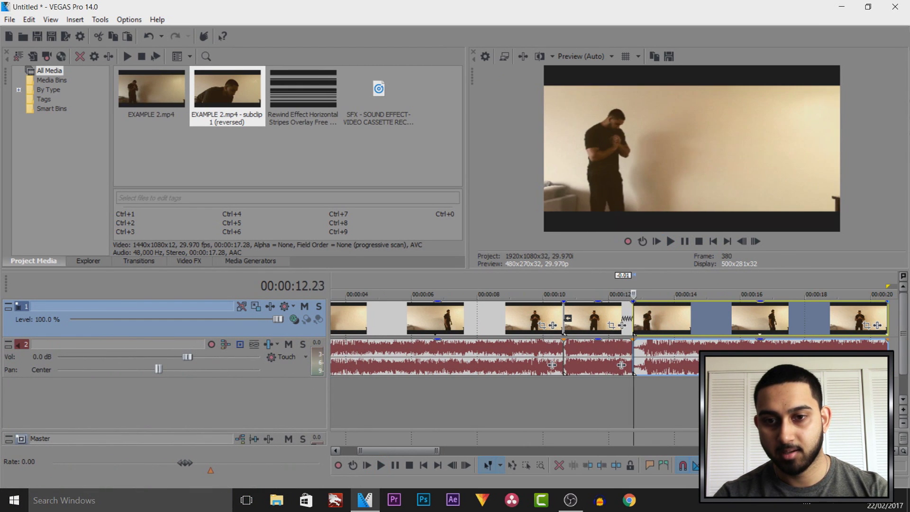
pyautogui.scroll(-5, 548, 385)
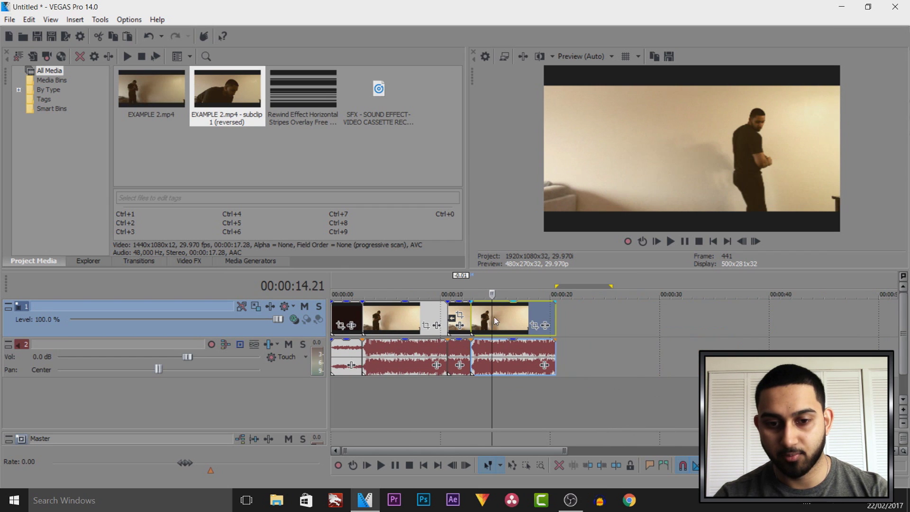
# - Add the Rewind Effect Horizontal Stripes Overlay on a new track above the footage, starting with the reversed clip
pyautogui.click(459, 356)
pyautogui.scroll(4, 475, 373)
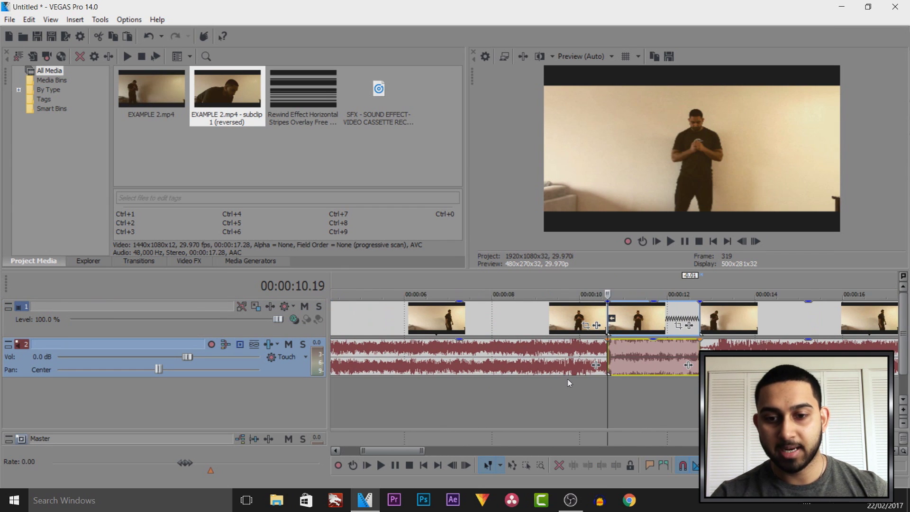
pyautogui.click(314, 122)
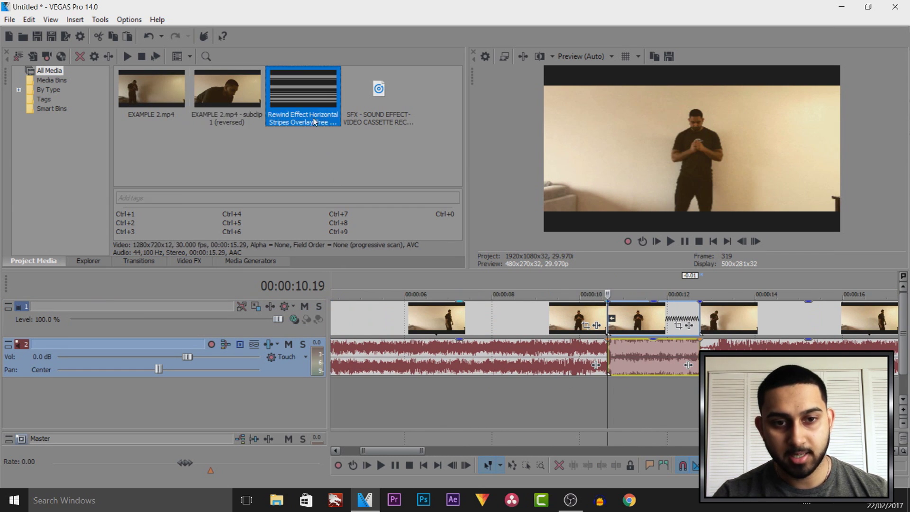
pyautogui.moveTo(314, 122); pyautogui.dragTo(627, 325)
pyautogui.click(623, 320)
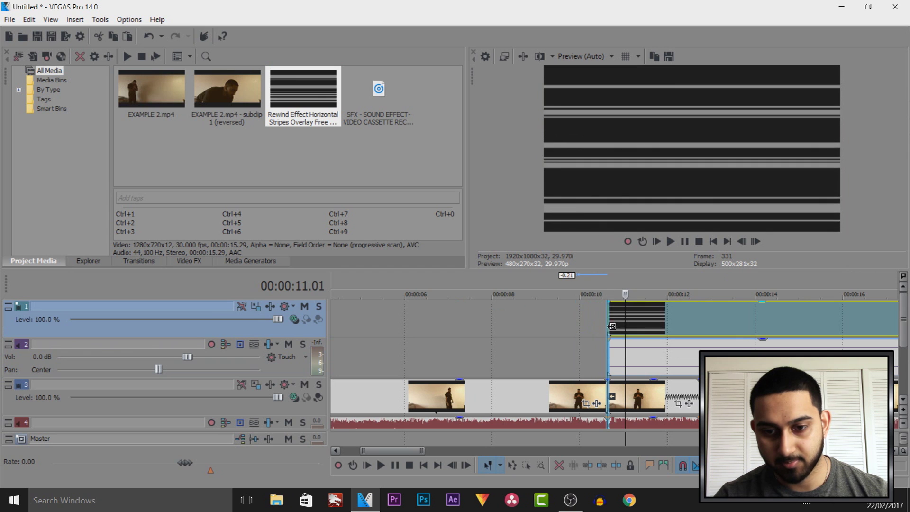
# - Trim the stripes overlay so it ends together with the reversed clip
pyautogui.scroll(-4, 687, 362)
pyautogui.moveTo(756, 319); pyautogui.dragTo(540, 319)
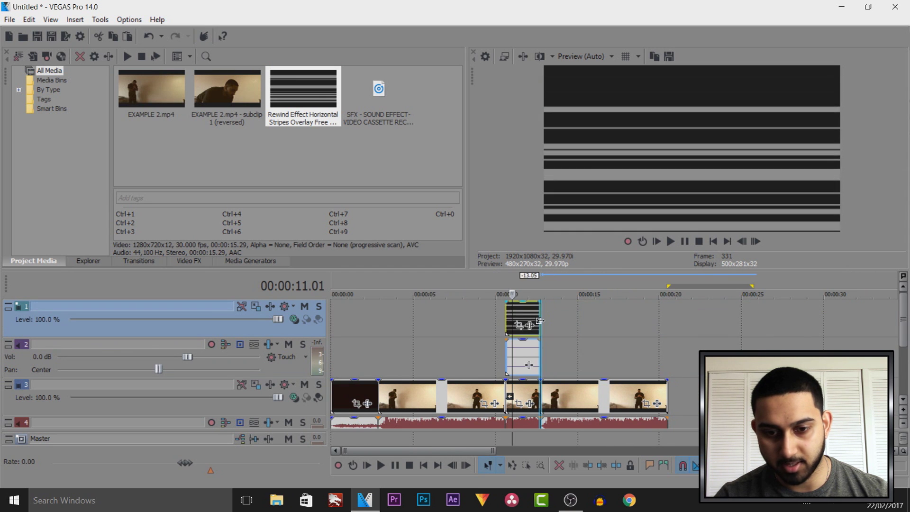
pyautogui.scroll(4, 629, 363)
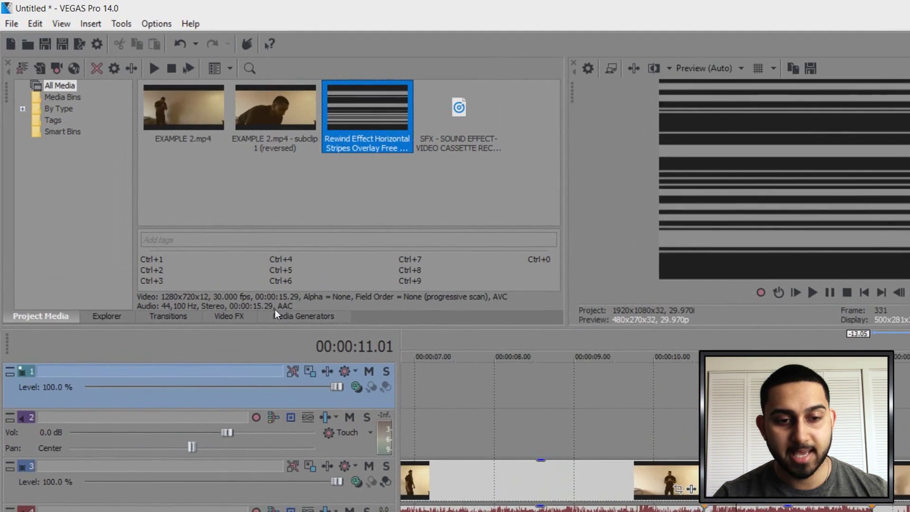
# - Show the Video FX plug-ins and apply the Default Layout window arrangement
pyautogui.click(188, 261)
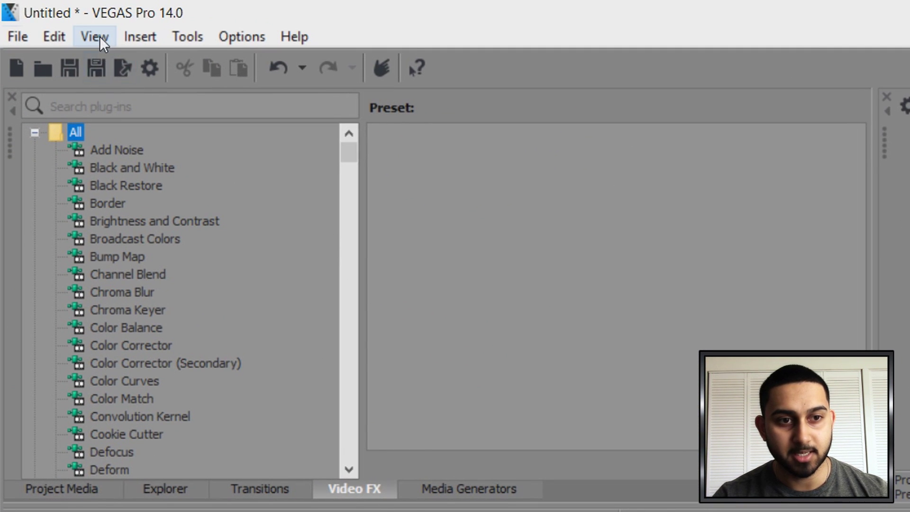
pyautogui.click(100, 36)
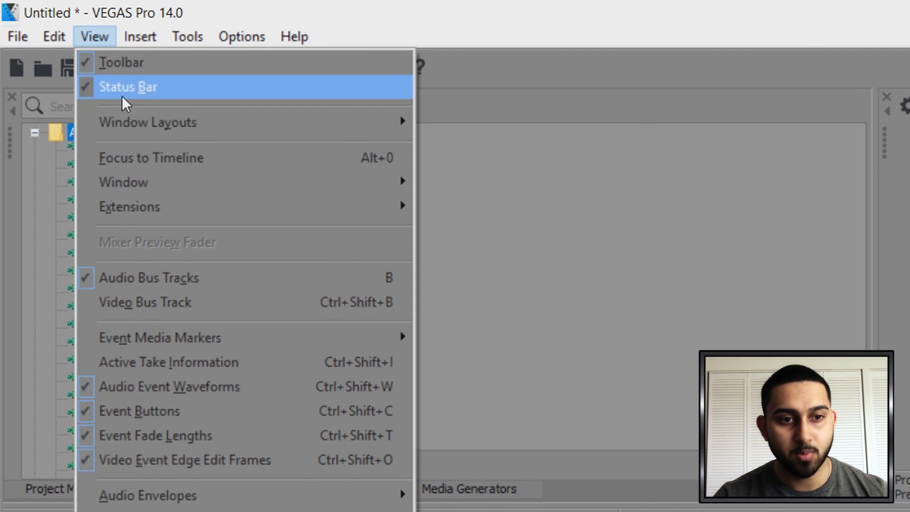
pyautogui.moveTo(215, 127)
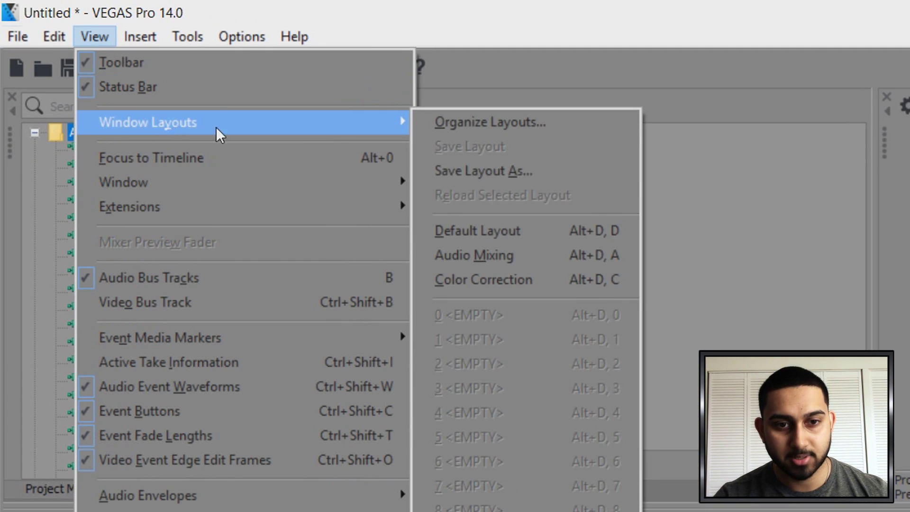
pyautogui.click(586, 230)
# - Apply the (Default) preset of the Mask Generator effect to the stripes overlay clip
pyautogui.moveTo(346, 152); pyautogui.dragTo(331, 191)
pyautogui.click(131, 258)
pyautogui.click(439, 192)
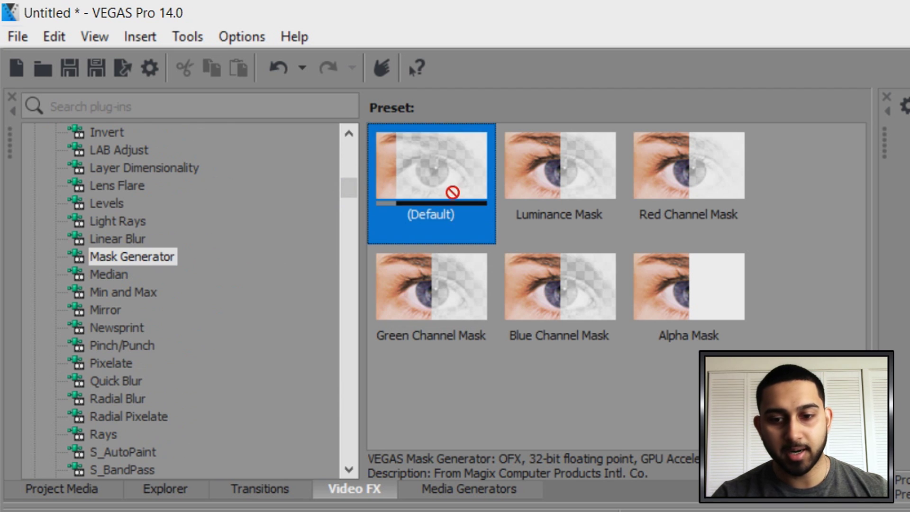
pyautogui.moveTo(431, 185); pyautogui.dragTo(623, 317)
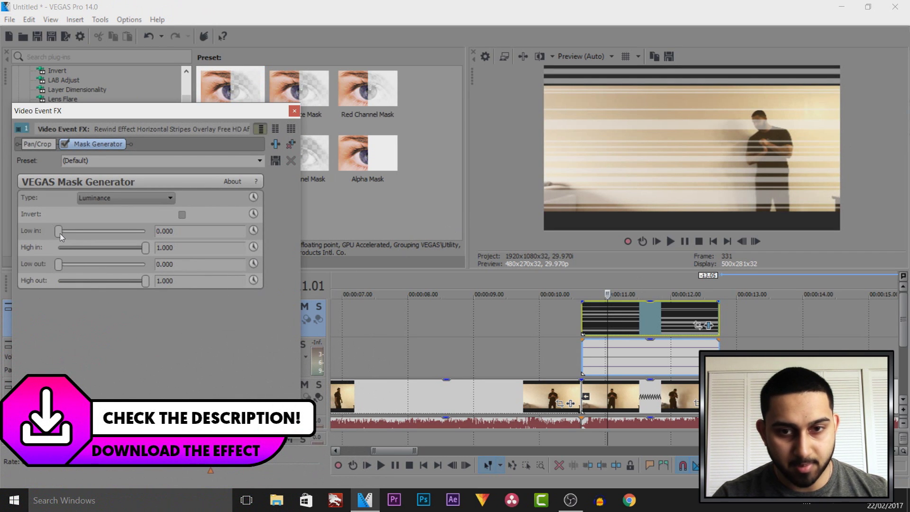
# - Set the Mask Generator's Low in to 0.190 and High in to 0.946, and close the effect settings
pyautogui.moveTo(60, 231); pyautogui.dragTo(74, 232)
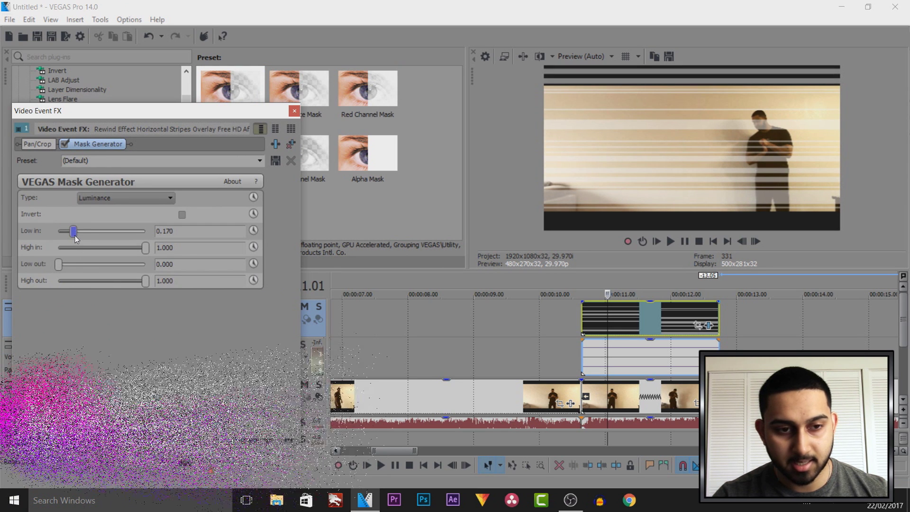
pyautogui.moveTo(61, 265)
pyautogui.mouseDown()
pyautogui.moveTo(71, 264)
pyautogui.moveTo(58, 267)
pyautogui.mouseUp()
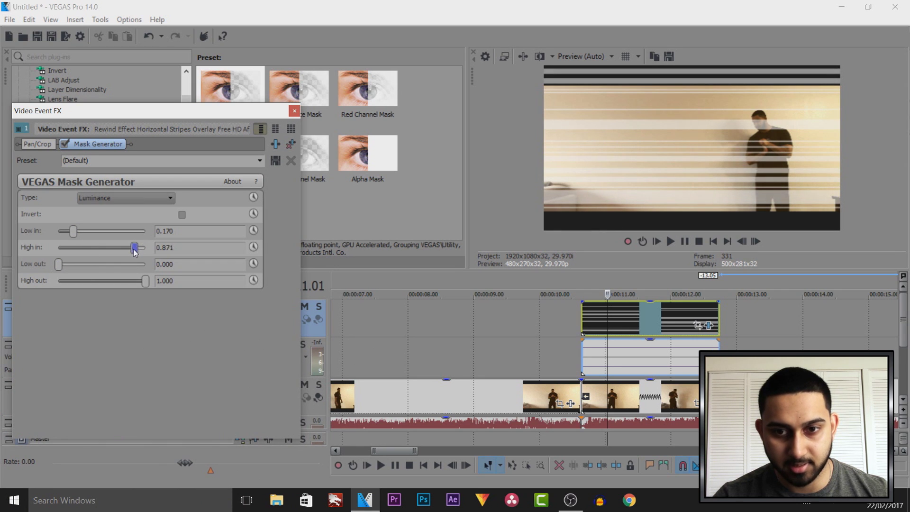
pyautogui.moveTo(134, 249); pyautogui.dragTo(151, 249)
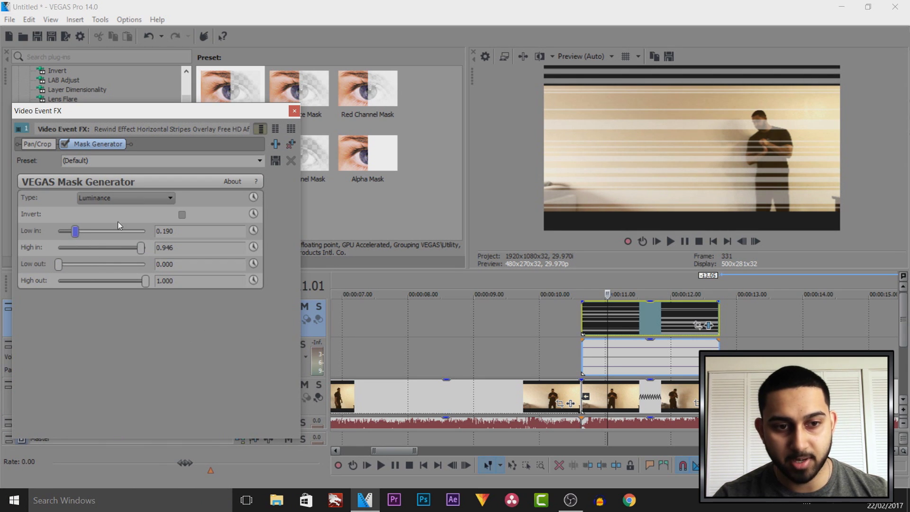
pyautogui.click(294, 111)
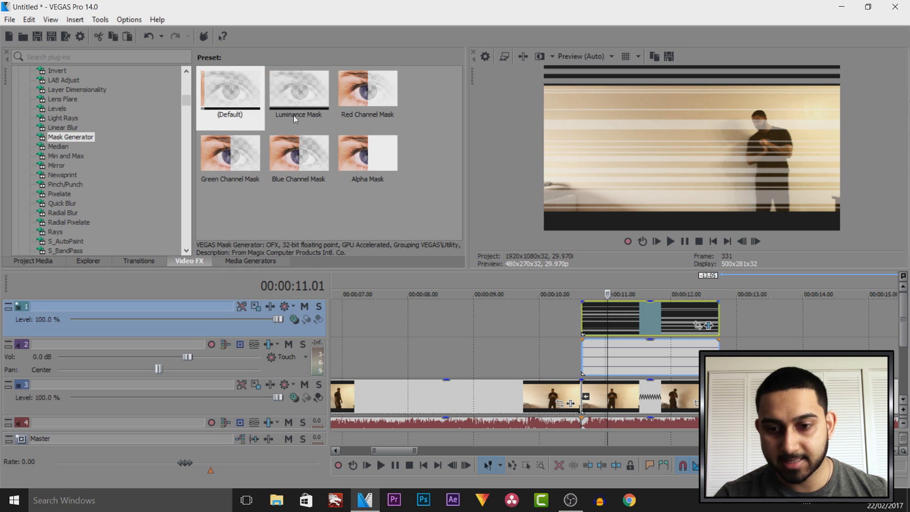
# - Play the sequence from the start of the stripes overlay to just past its end to review the masked stripes
pyautogui.click(629, 353)
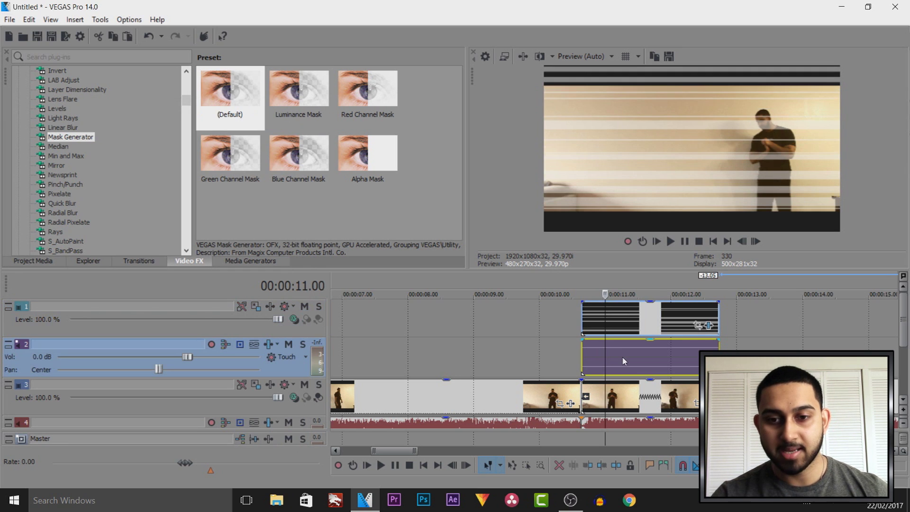
pyautogui.click(587, 350)
pyautogui.click(670, 241)
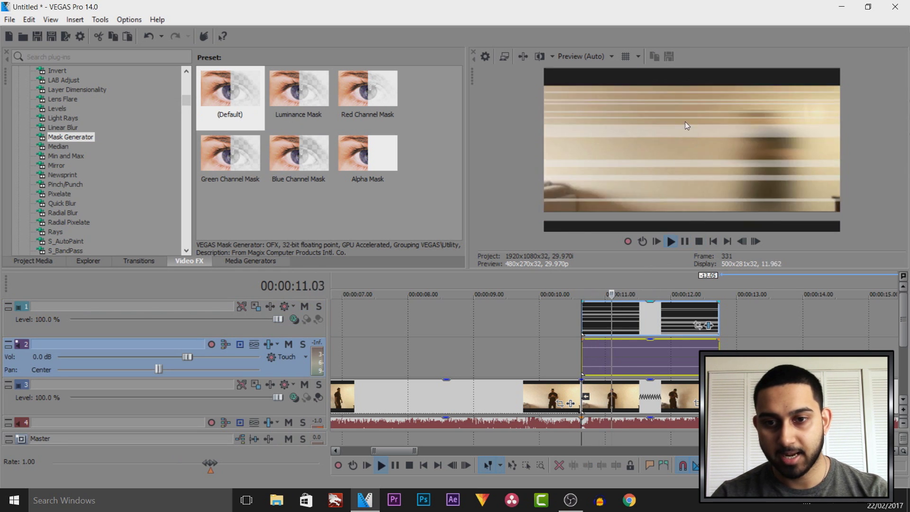
pyautogui.click(684, 243)
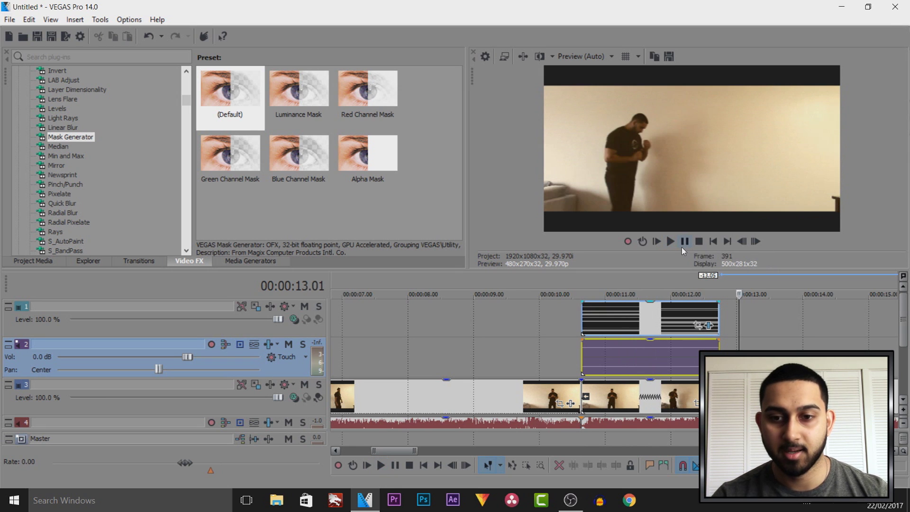
# - Apply the TV Look preset of the TV Simulator effect to the reversed clip
pyautogui.click(612, 366)
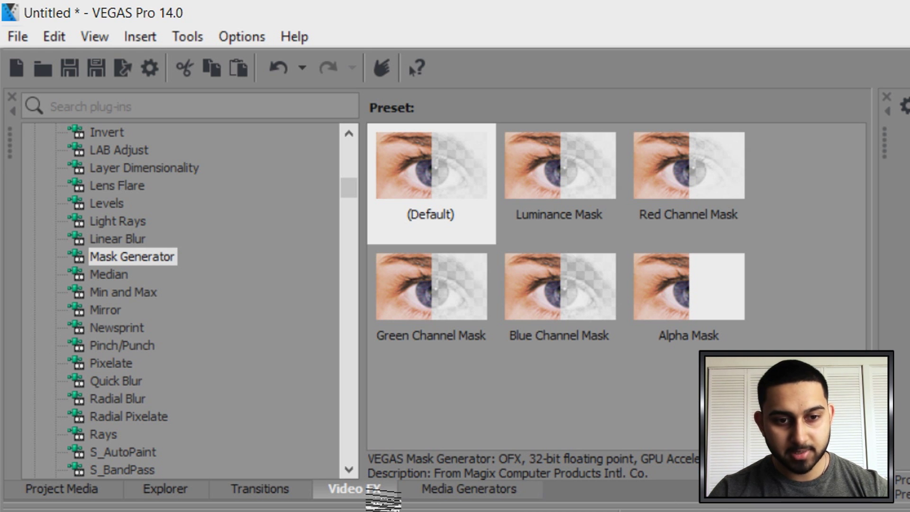
pyautogui.moveTo(347, 194); pyautogui.dragTo(316, 429)
pyautogui.scroll(-5, 284, 422)
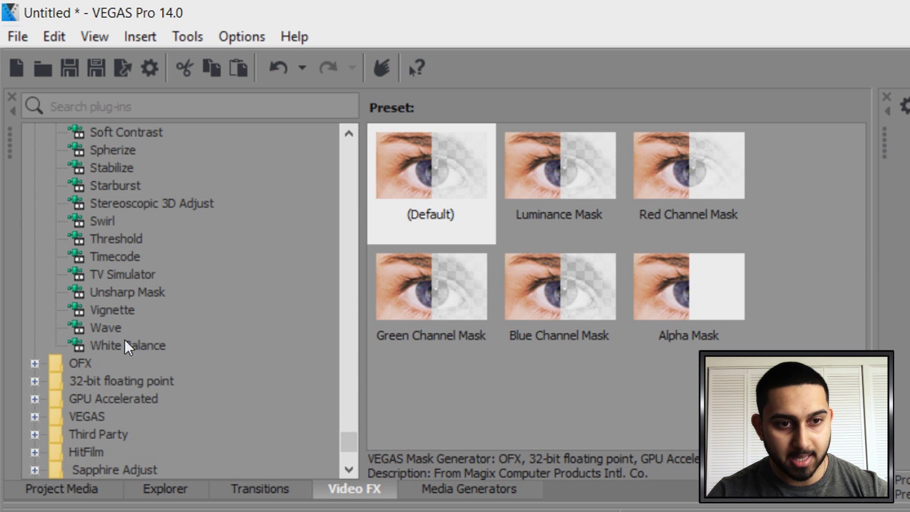
pyautogui.click(132, 273)
pyautogui.moveTo(445, 168); pyautogui.dragTo(517, 198)
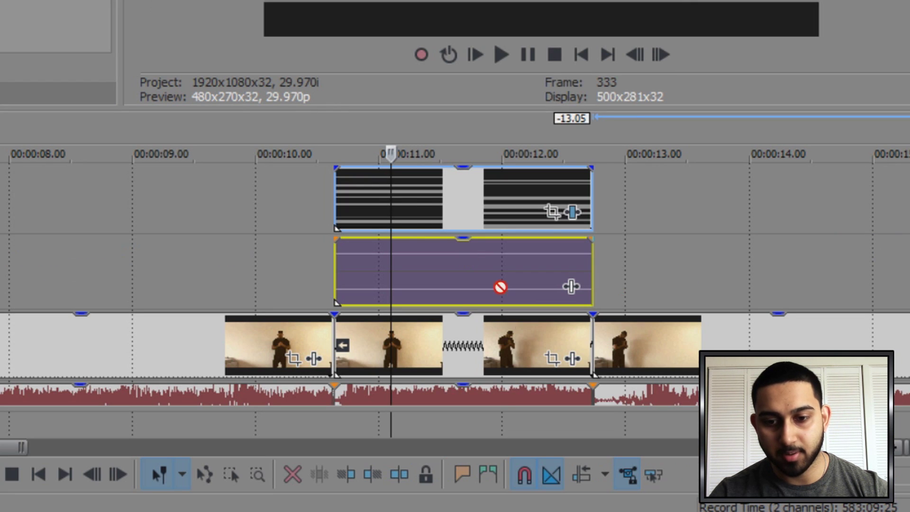
pyautogui.moveTo(499, 286); pyautogui.dragTo(417, 347)
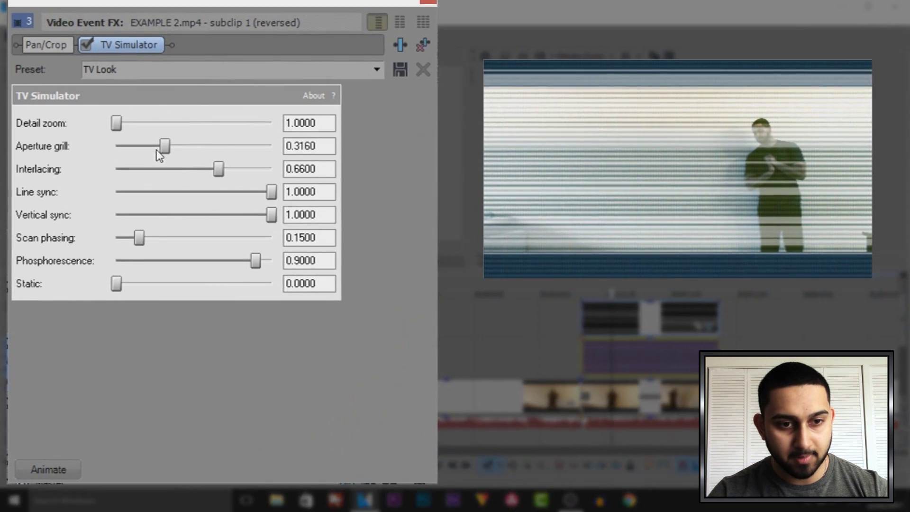
# - Set the TV Simulator's Aperture grill to 0.0000, Interlacing to 0.2040, Phosphorescence to 0.2320 and Static to 0.1020
pyautogui.moveTo(164, 147); pyautogui.dragTo(116, 146)
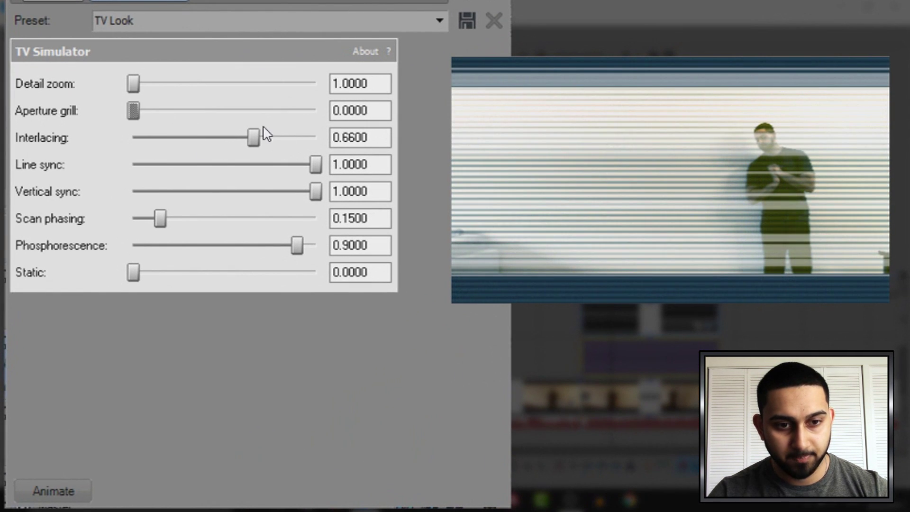
pyautogui.moveTo(254, 137); pyautogui.dragTo(173, 142)
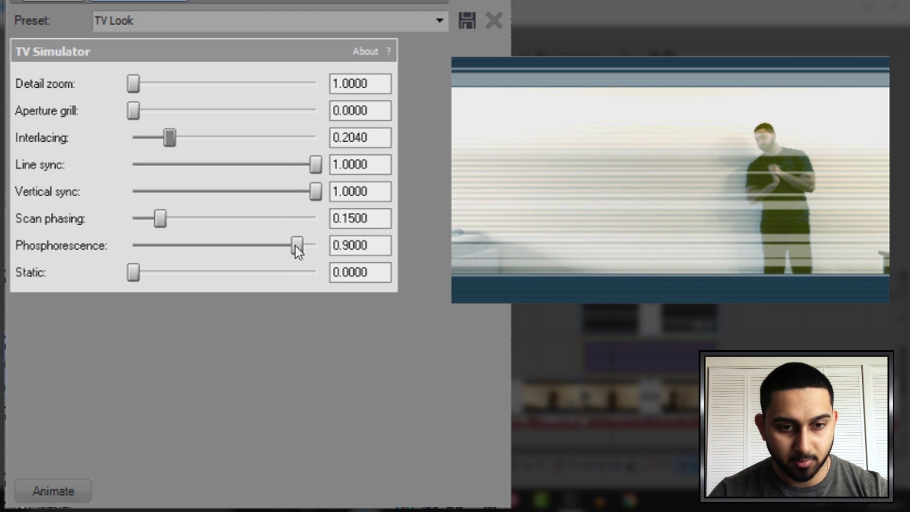
pyautogui.moveTo(295, 246); pyautogui.dragTo(177, 257)
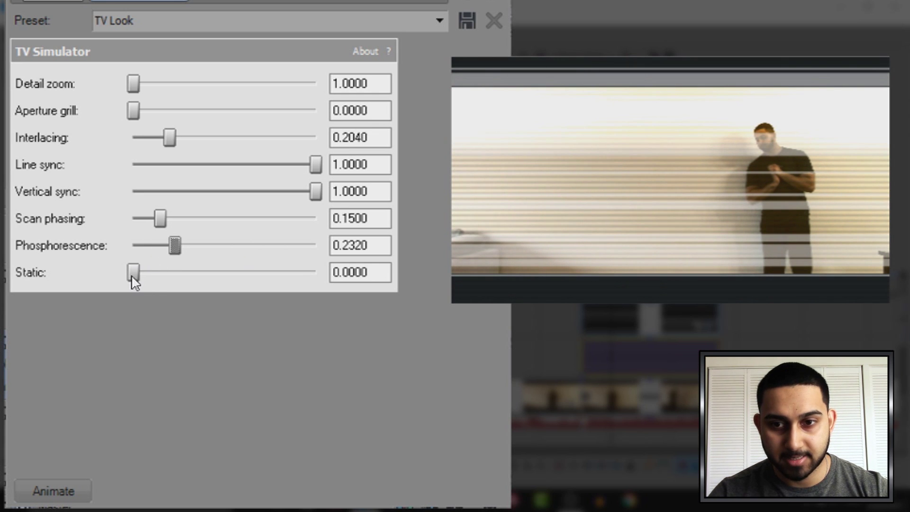
pyautogui.moveTo(133, 276); pyautogui.dragTo(149, 282)
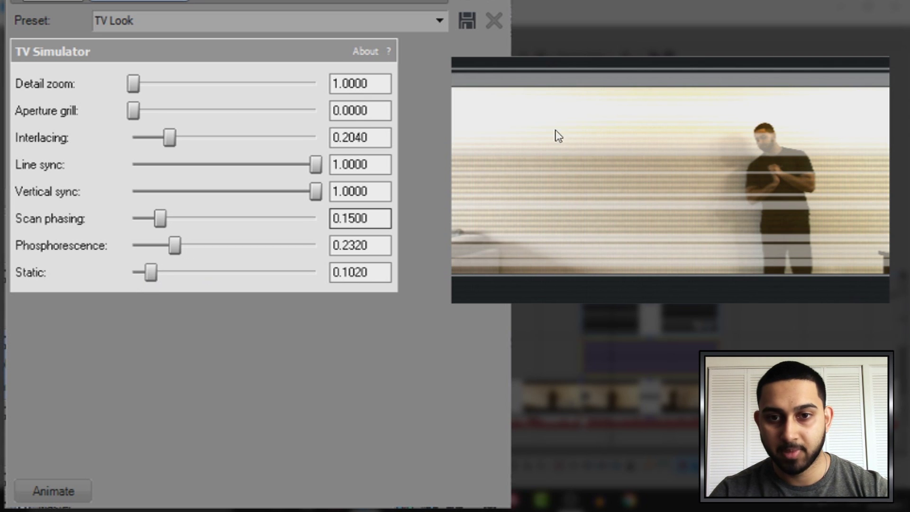
# - Set the video preview quality to Best (Full)
pyautogui.rightClick(472, 59)
pyautogui.moveTo(513, 127)
pyautogui.click(576, 146)
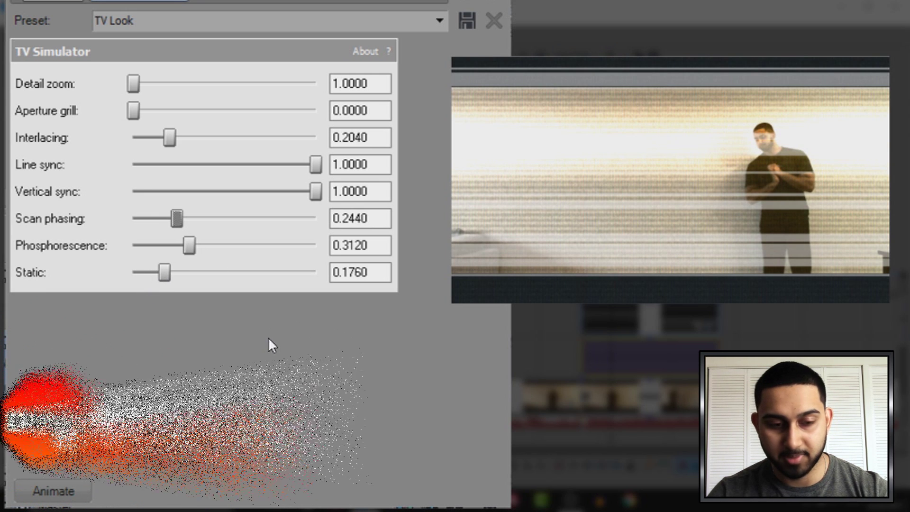
# - Enable animation for the TV Simulator effect and add a keyframe at the clip's end, at 00:00:02.03
pyautogui.click(54, 490)
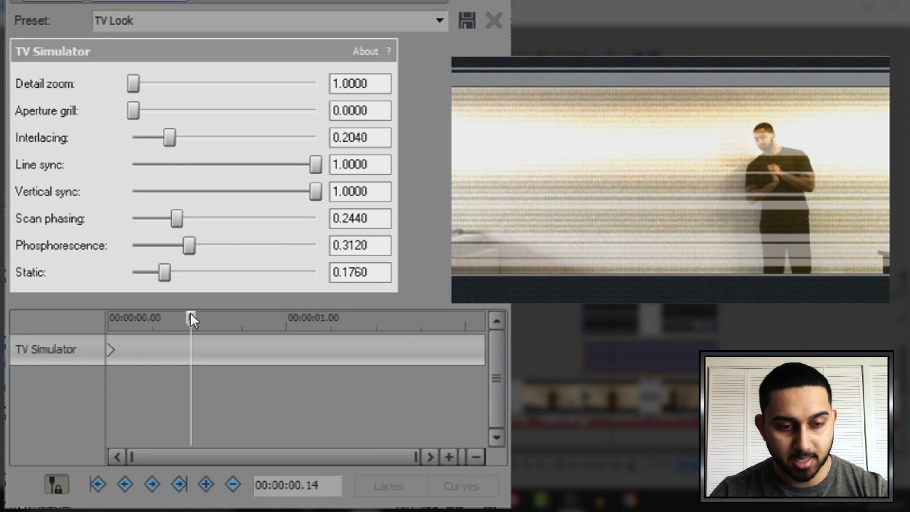
pyautogui.moveTo(192, 316); pyautogui.dragTo(483, 332)
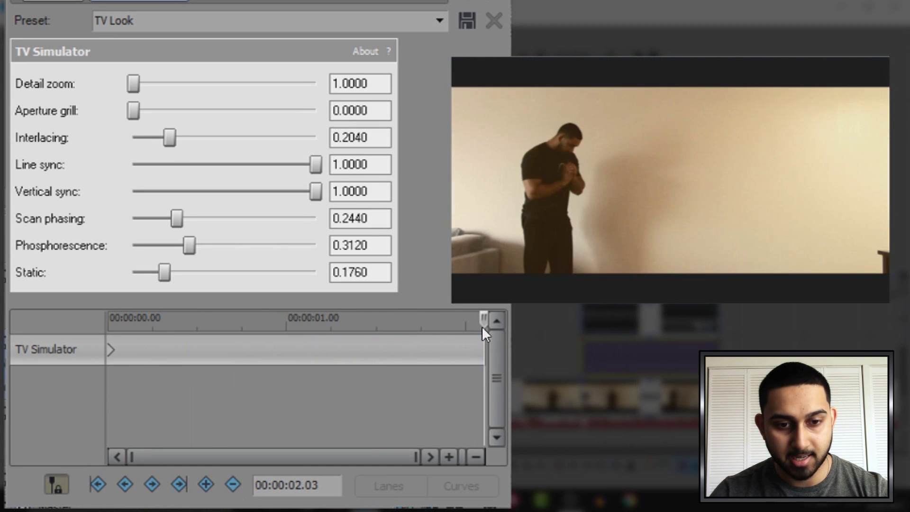
pyautogui.click(206, 484)
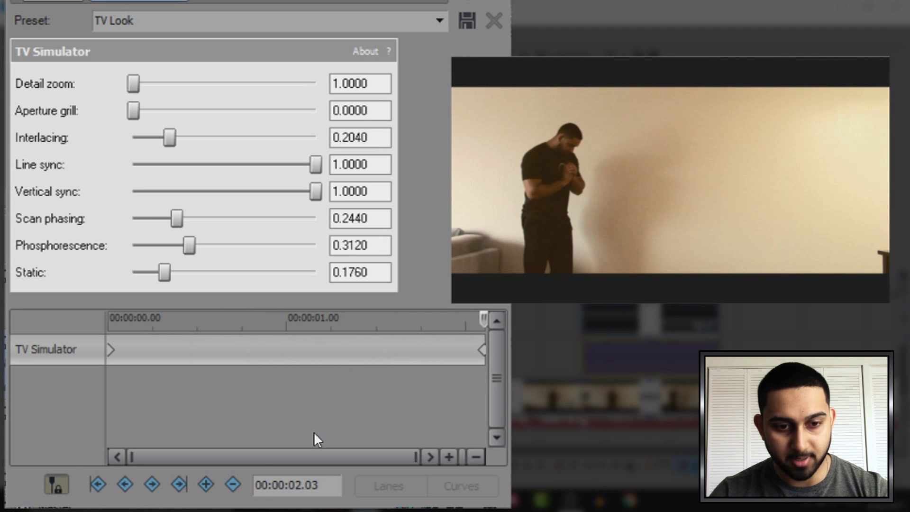
# - Lower the Line sync at the first TV Simulator keyframe, scrub through the animation and close the effect settings
pyautogui.click(111, 351)
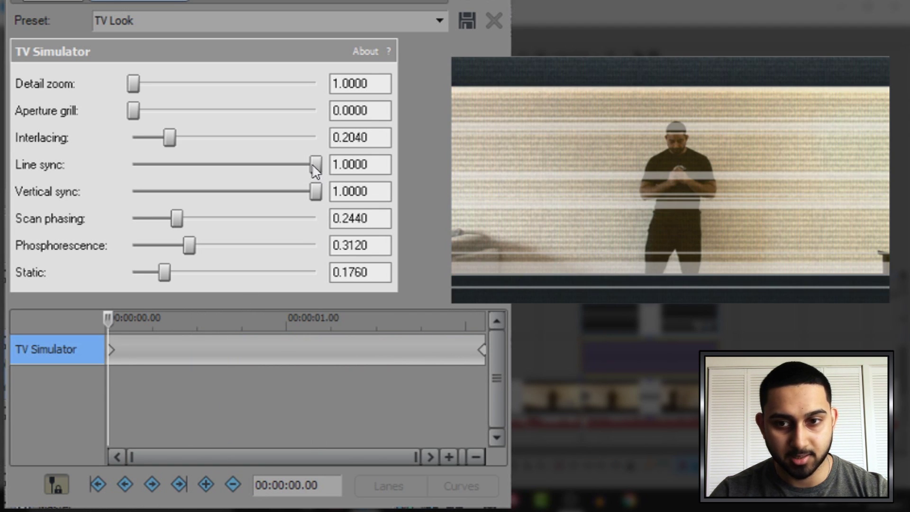
pyautogui.moveTo(311, 165); pyautogui.dragTo(267, 171)
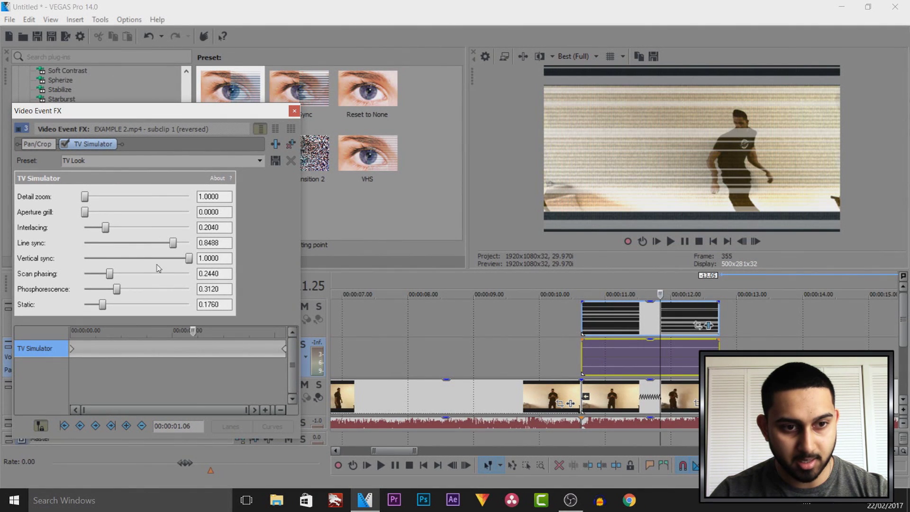
pyautogui.moveTo(192, 330); pyautogui.dragTo(83, 324)
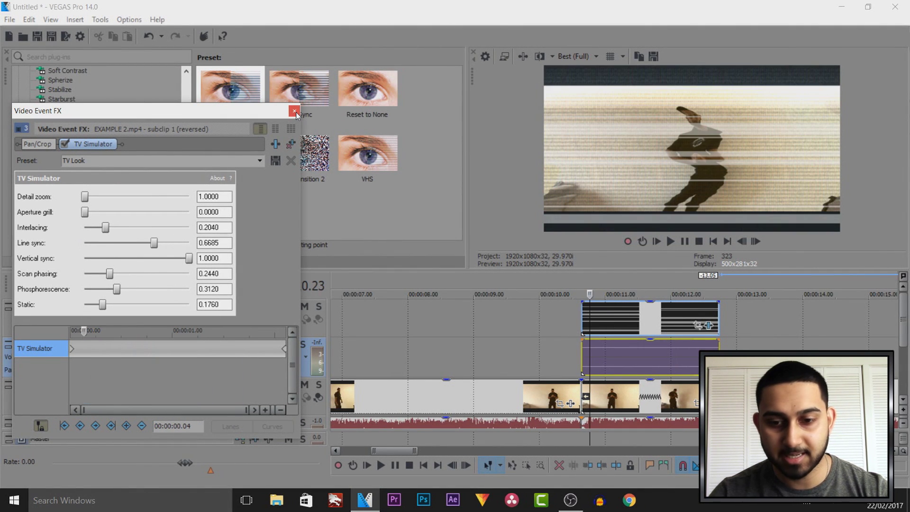
pyautogui.click(294, 111)
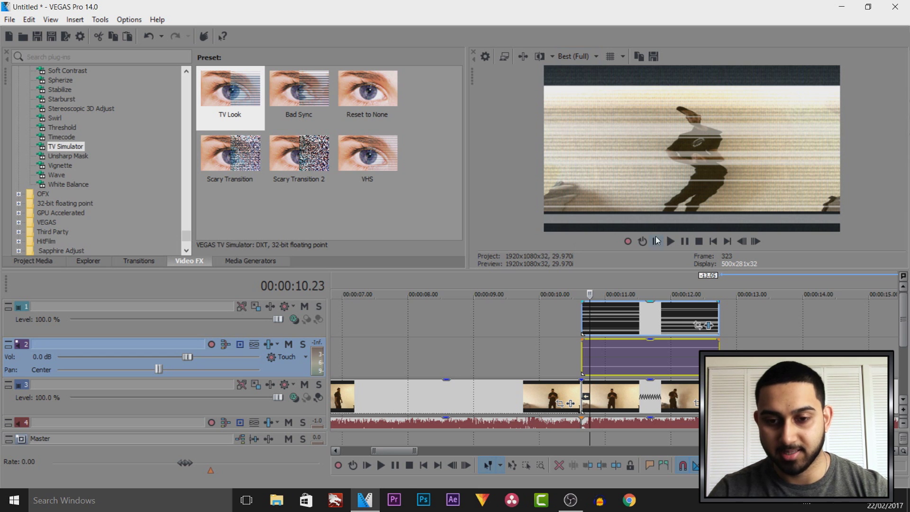
# - Draw a full-width rectangular mask on the stripes overlay in Pan/Crop, excluding the black bars above and below the footage
pyautogui.click(582, 324)
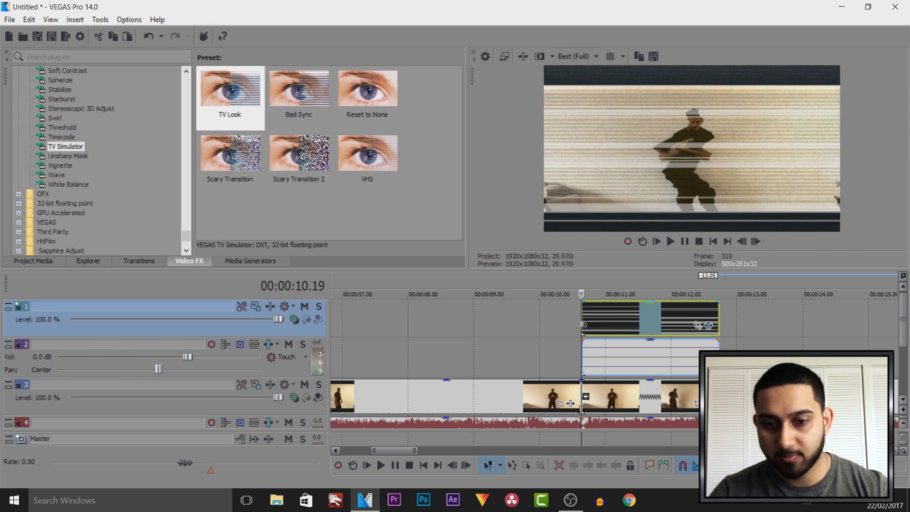
pyautogui.click(594, 324)
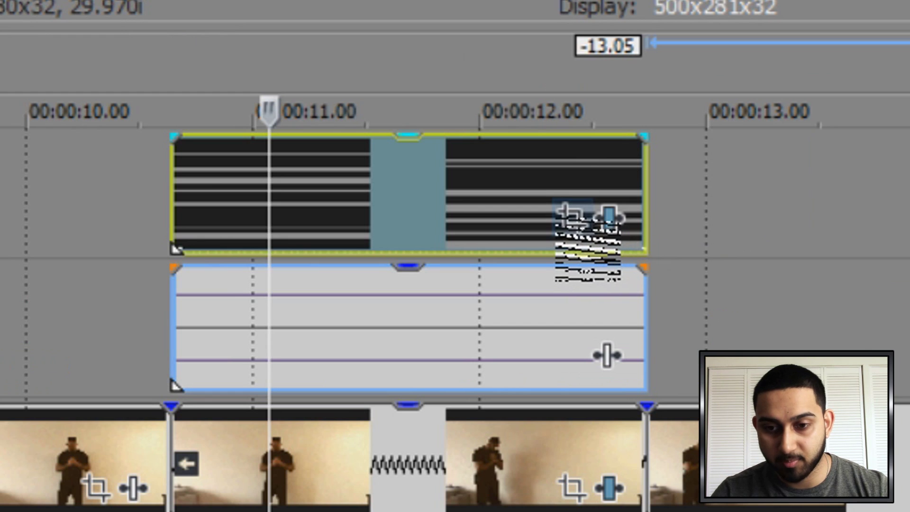
pyautogui.click(609, 219)
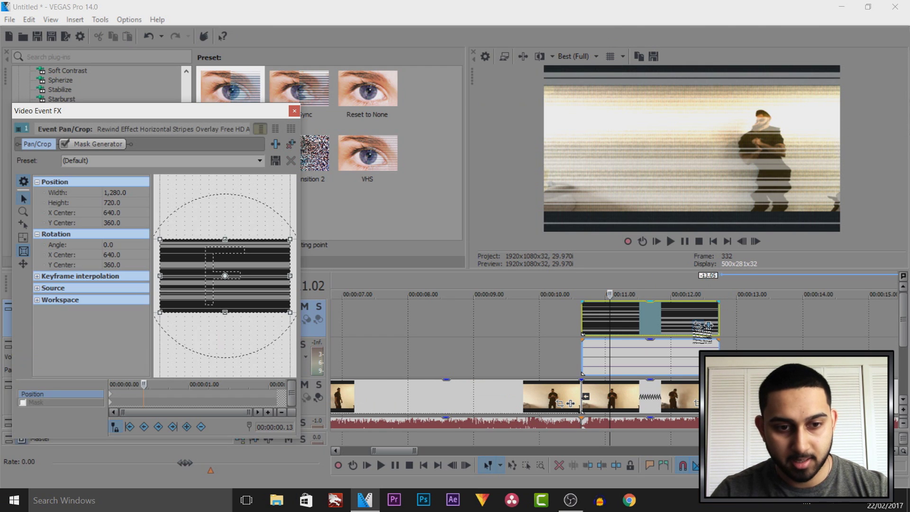
pyautogui.click(23, 402)
pyautogui.moveTo(161, 252); pyautogui.dragTo(288, 306)
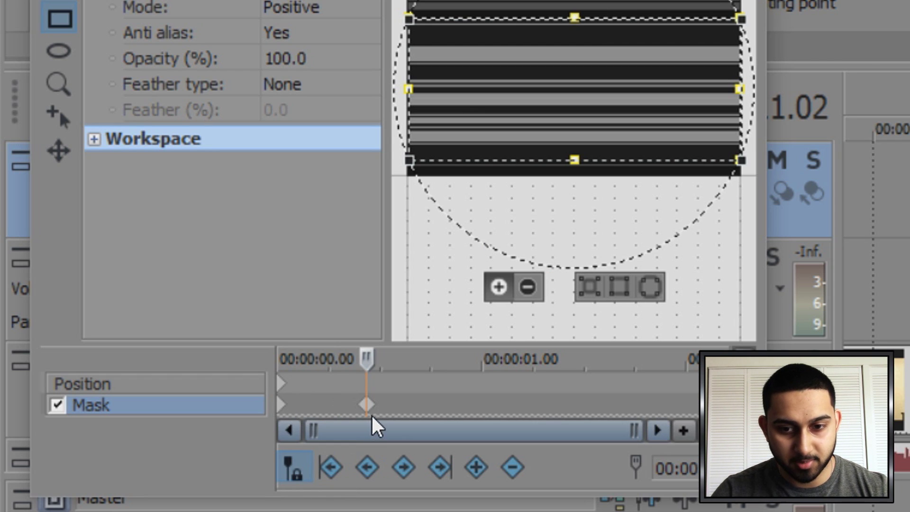
# - Move the stripes overlay's mask keyframe to the start of the clip at 00:00:00.00
pyautogui.click(365, 404)
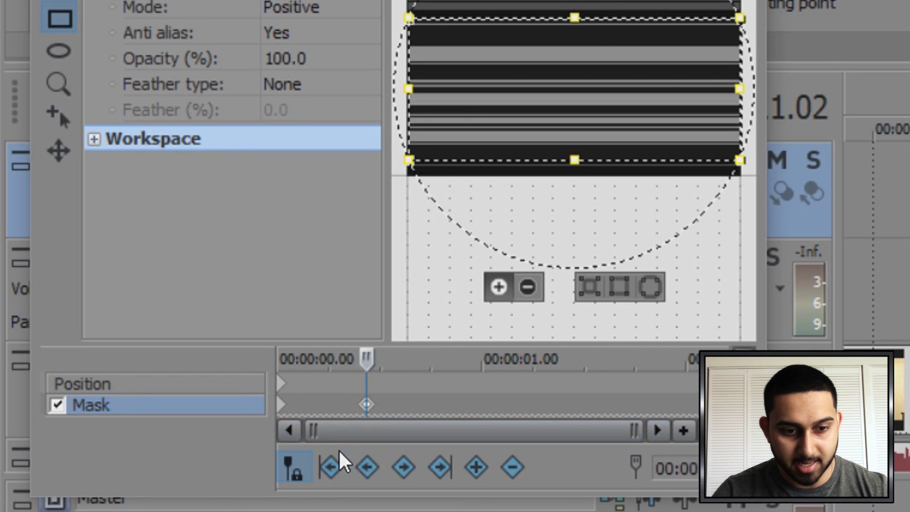
pyautogui.click(282, 404)
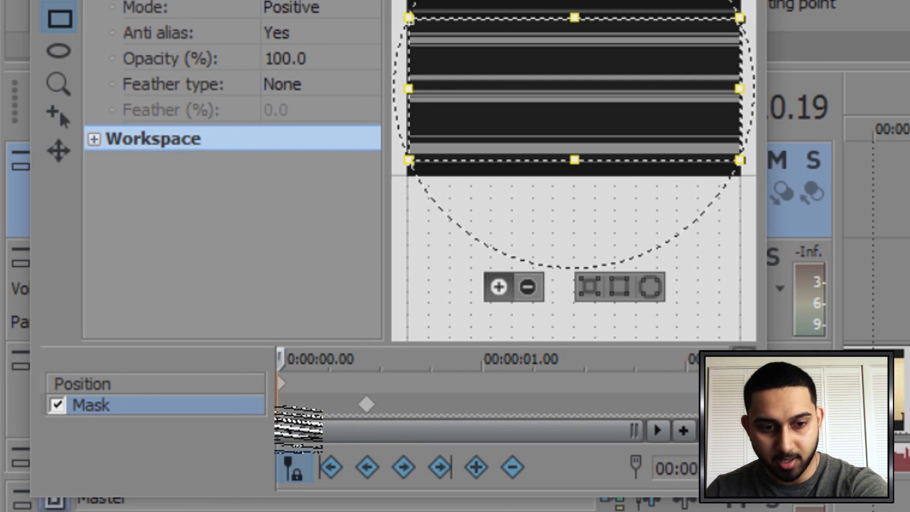
pyautogui.moveTo(366, 404); pyautogui.dragTo(282, 404)
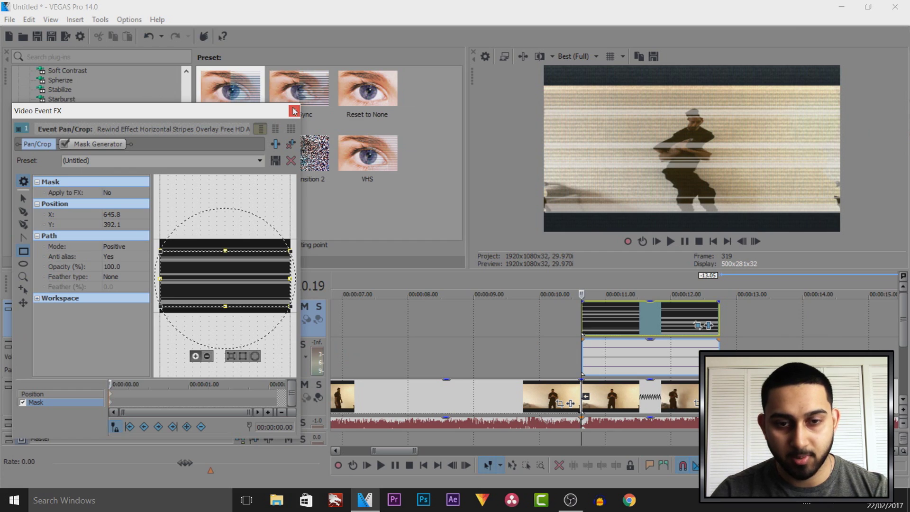
# - Draw a full-width rectangular mask on the reversed clip in Pan/Crop, excluding the black bars above and below the footage
pyautogui.click(294, 111)
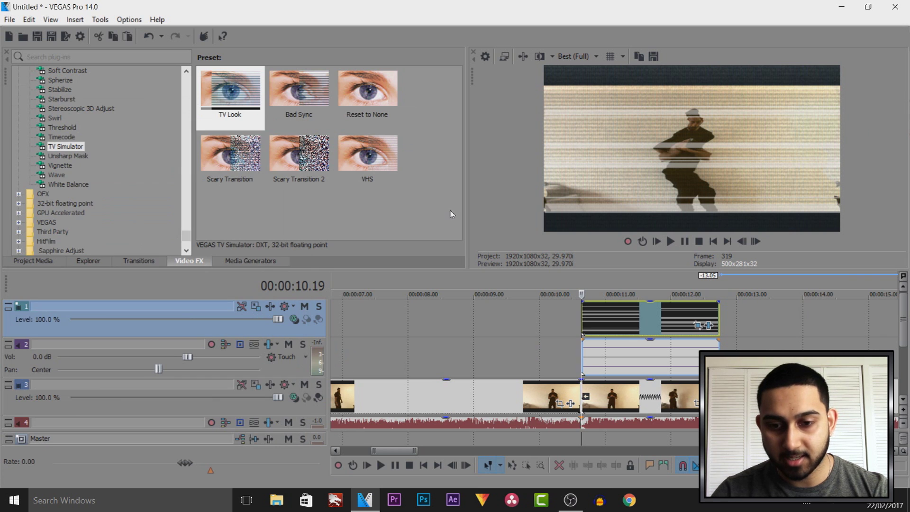
pyautogui.click(695, 403)
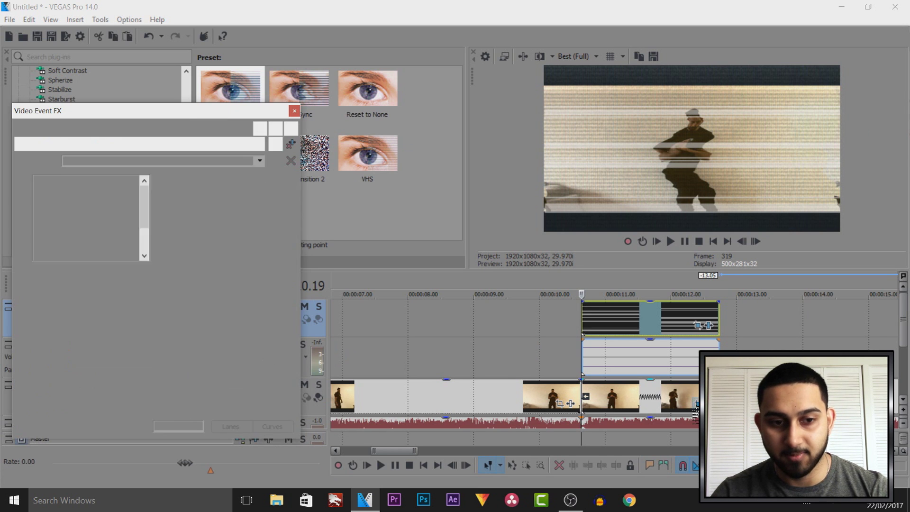
pyautogui.click(23, 403)
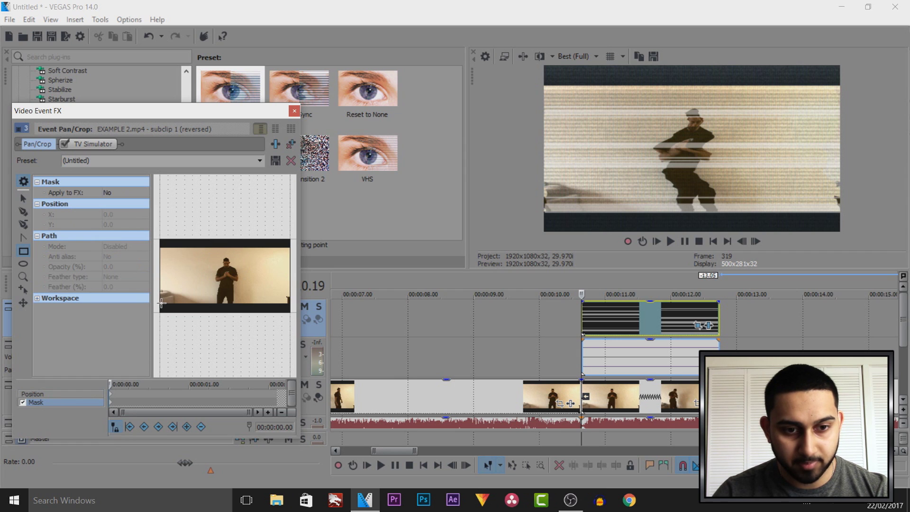
pyautogui.moveTo(159, 303); pyautogui.dragTo(267, 247)
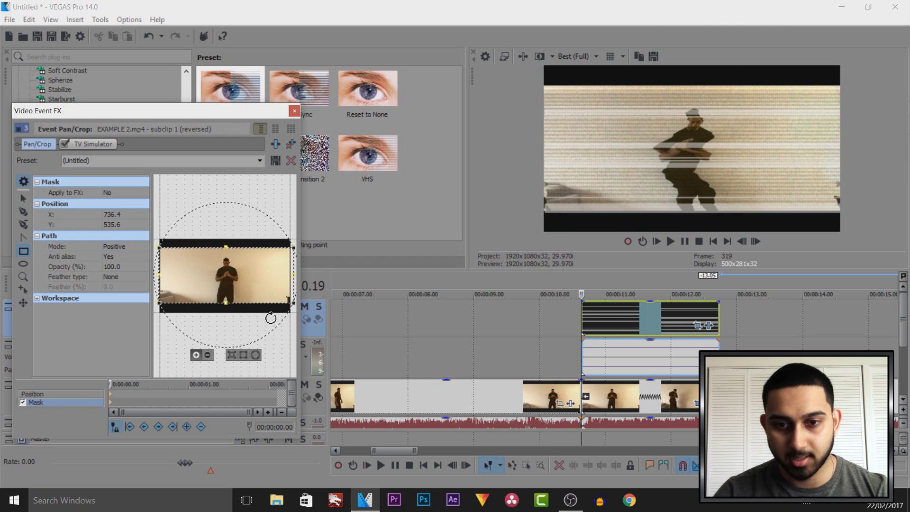
pyautogui.click(294, 110)
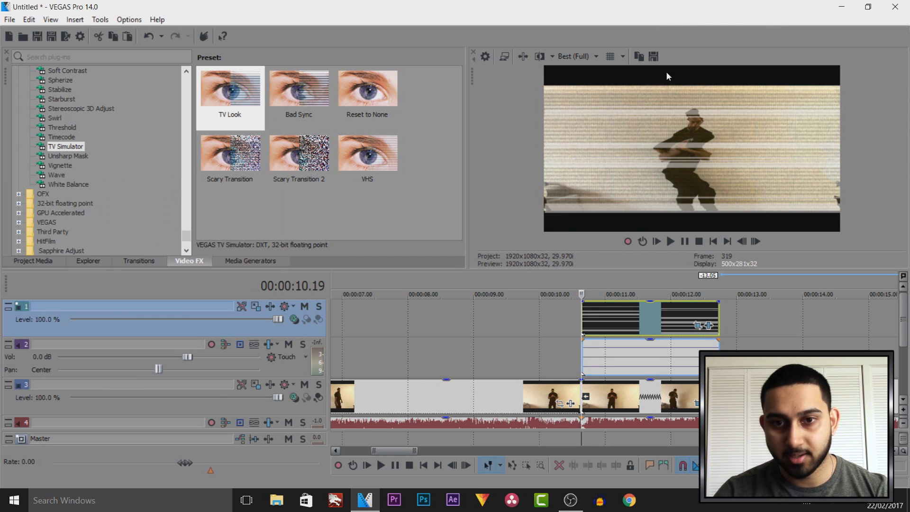
# - Set the video preview quality to Preview (Auto)
pyautogui.click(579, 57)
pyautogui.moveTo(596, 87)
pyautogui.click(583, 58)
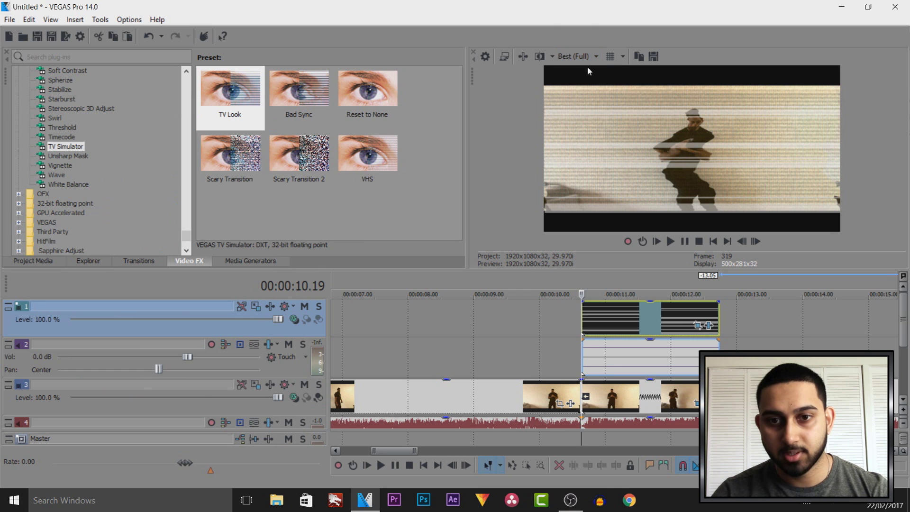
pyautogui.click(583, 57)
pyautogui.click(640, 87)
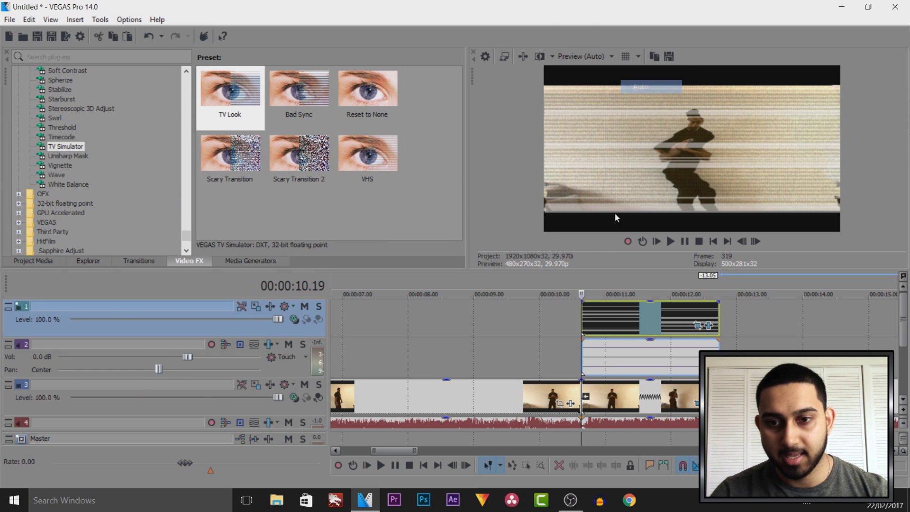
# - Play the edit from the beginning through the rewind section and pause after it
pyautogui.click(568, 355)
pyautogui.scroll(-5, 568, 355)
pyautogui.press('Home')
pyautogui.click(684, 244)
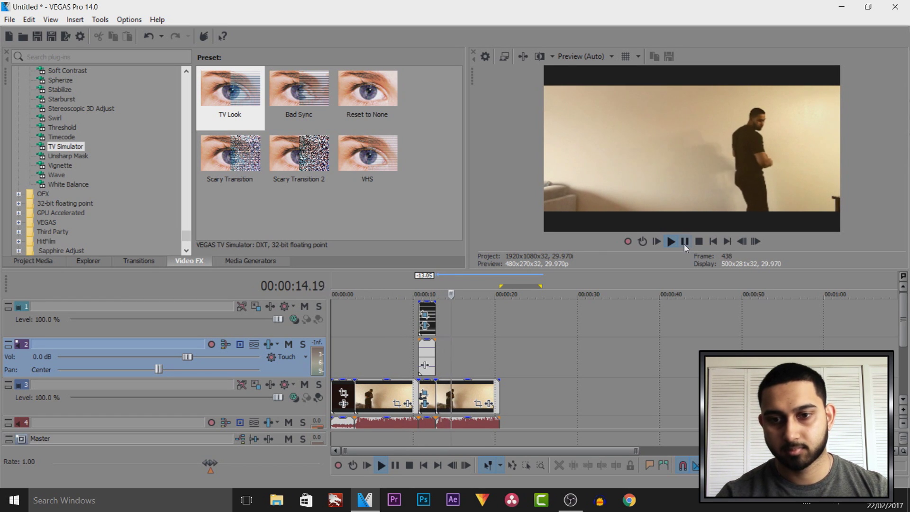
pyautogui.click(683, 242)
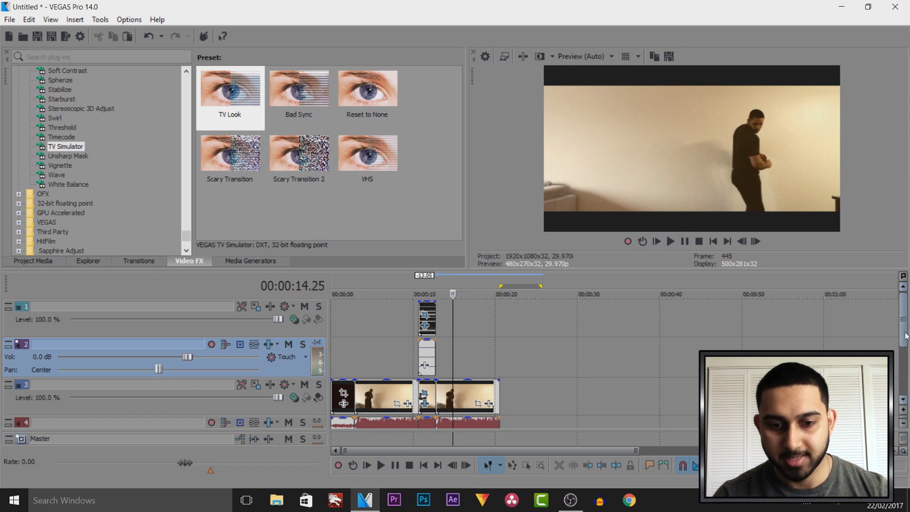
# - Delete the reversed clip's audio from the original audio track, keeping the audio on both sides
pyautogui.moveTo(903, 335); pyautogui.dragTo(903, 367)
pyautogui.click(428, 394)
pyautogui.click(423, 394)
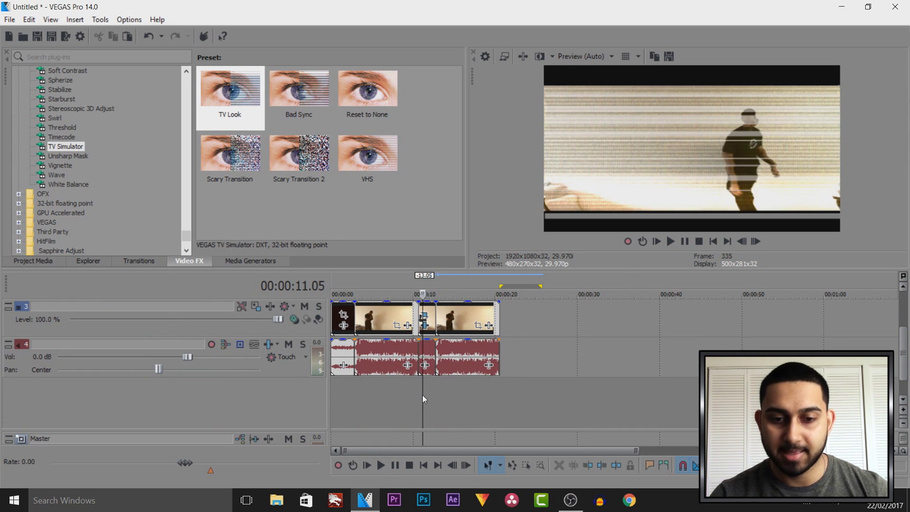
pyautogui.click(417, 390)
pyautogui.scroll(4, 496, 375)
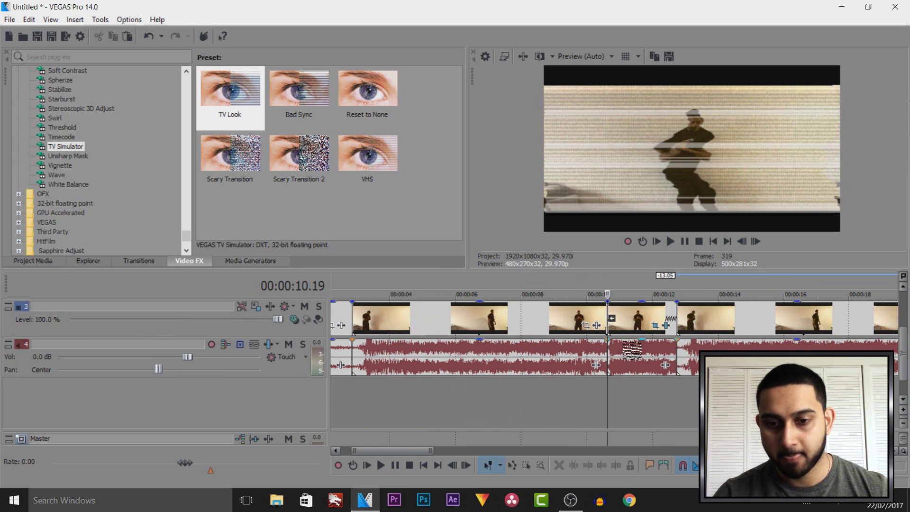
pyautogui.click(632, 351)
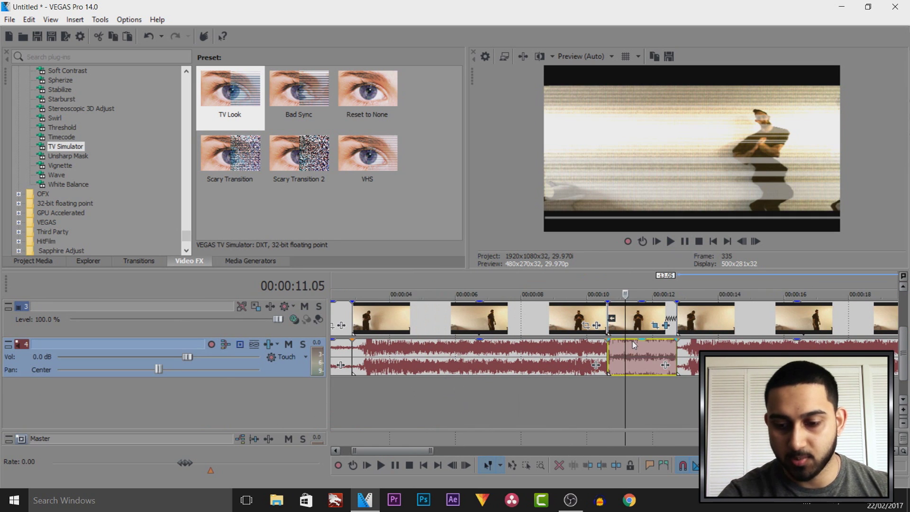
pyautogui.press('pageup')
pyautogui.press('Delete')
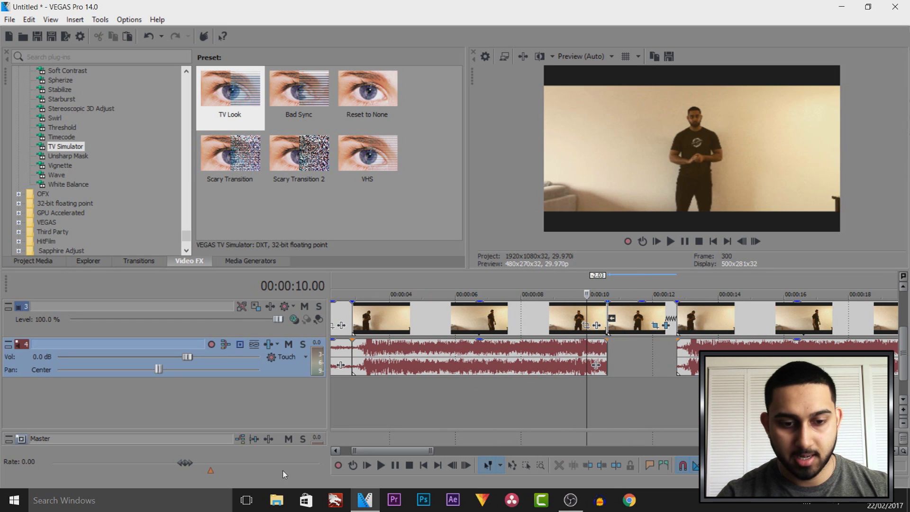
# - Add the video cassette recorder sound effect from the project media to a new audio track below the existing tracks
pyautogui.click(34, 261)
pyautogui.moveTo(378, 94); pyautogui.dragTo(630, 394)
pyautogui.scroll(-5, 637, 397)
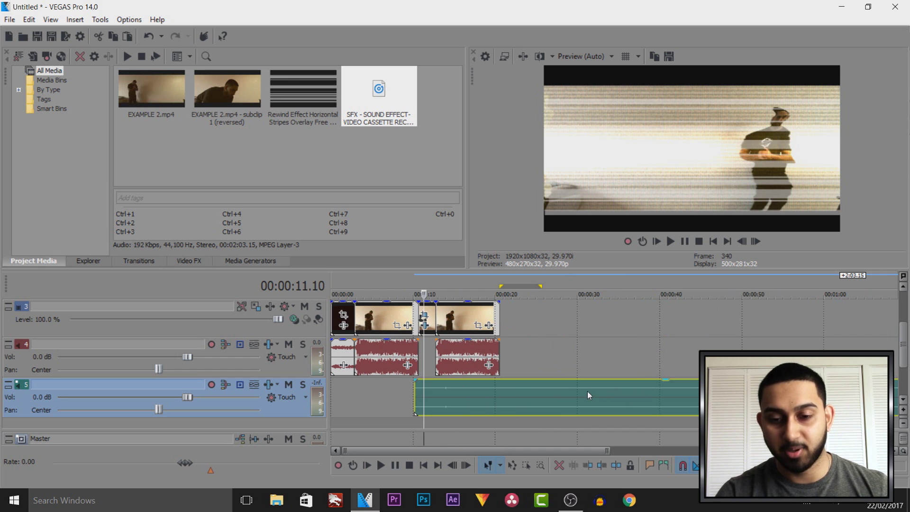
pyautogui.scroll(-2, 487, 399)
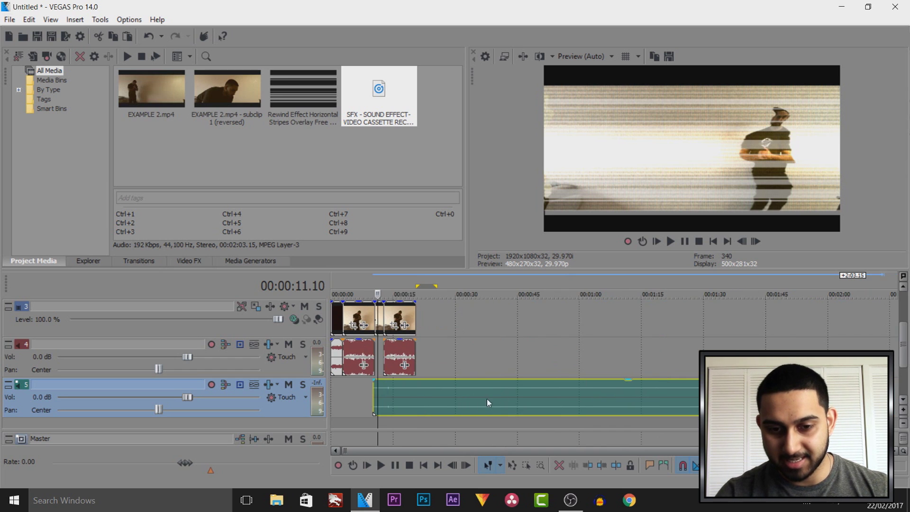
# - Move the cassette sound effect to start with the reversed clip, at 00:00:10.19
pyautogui.moveTo(487, 398); pyautogui.dragTo(484, 402)
pyautogui.click(483, 402)
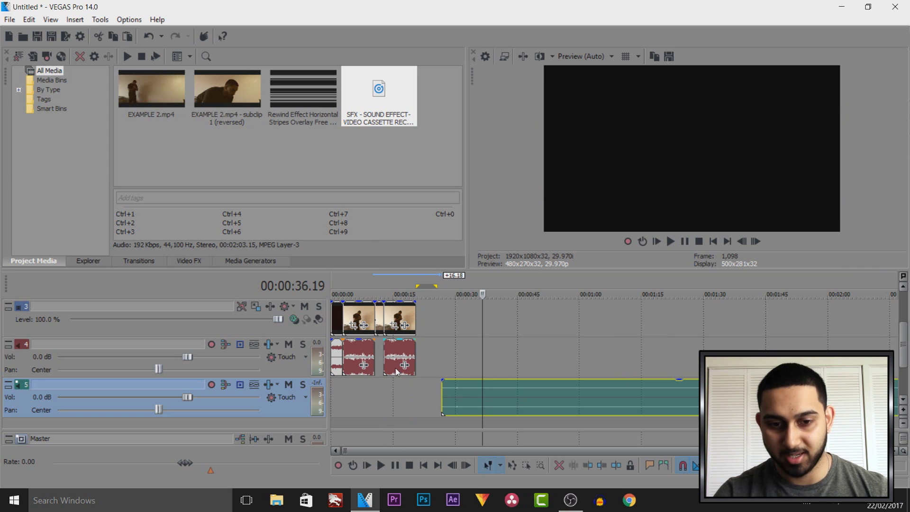
pyautogui.click(468, 411)
pyautogui.scroll(2, 608, 410)
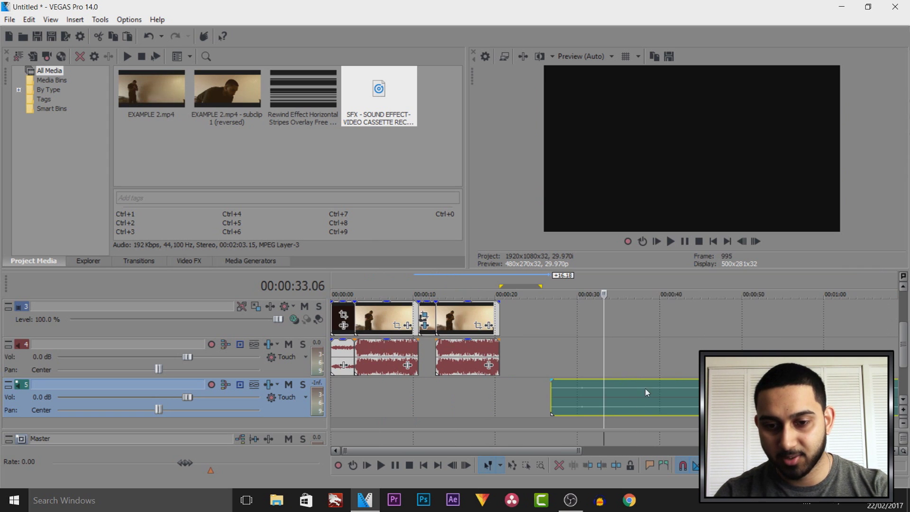
pyautogui.scroll(2, 646, 390)
pyautogui.scroll(-2, 663, 388)
pyautogui.moveTo(573, 400); pyautogui.dragTo(481, 403)
pyautogui.click(369, 400)
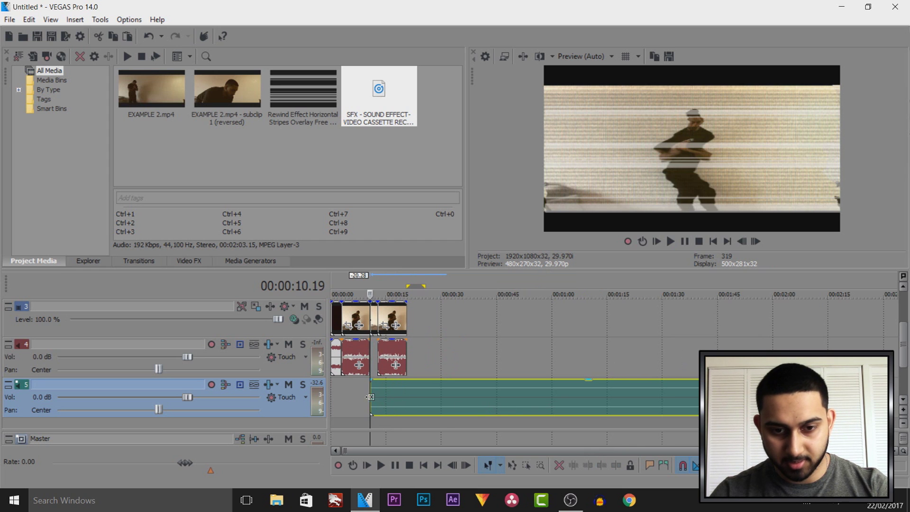
# - Split the cassette sound effect at the reversed clip's end, at 00:00:12.22, and delete the remainder
pyautogui.scroll(2, 542, 411)
pyautogui.scroll(2, 609, 391)
pyautogui.click(608, 393)
pyautogui.press('s')
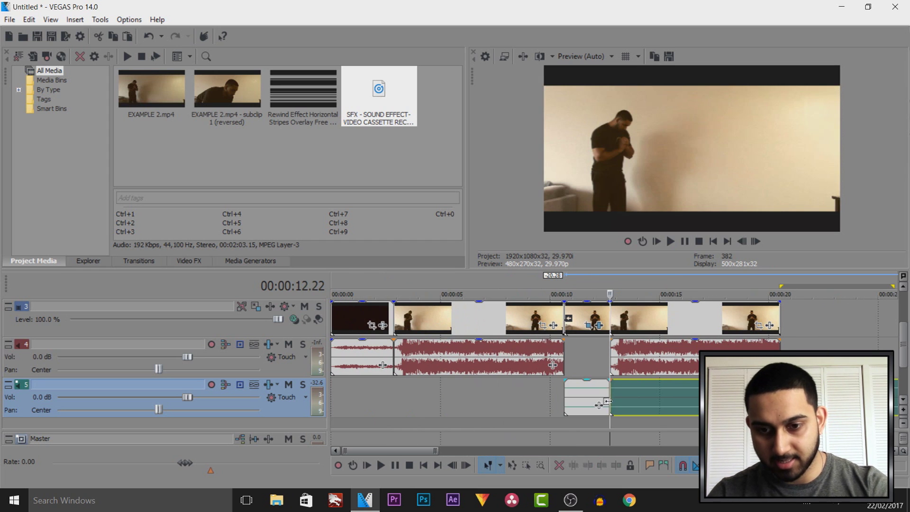
pyautogui.press('Delete')
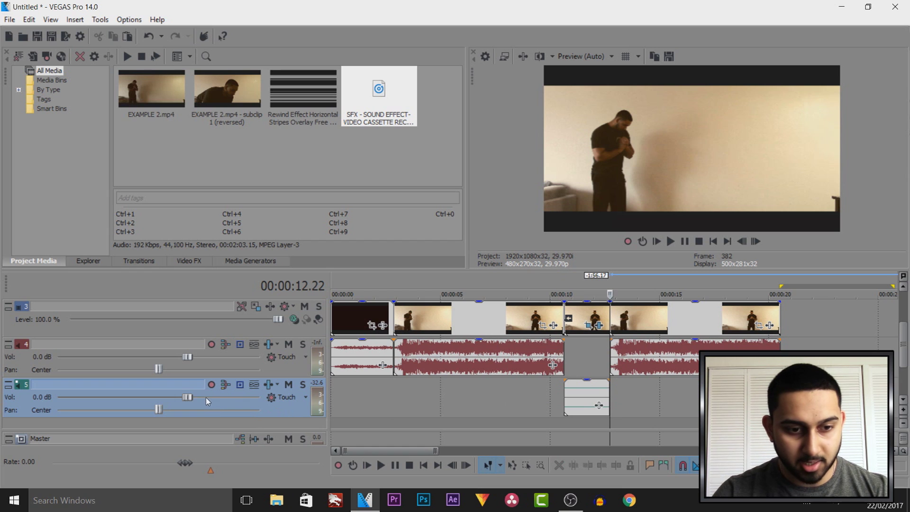
# - Raise the volume of the cassette sound effect's track to 12.0 dB
pyautogui.scroll(4, 207, 399)
pyautogui.scroll(3, 204, 395)
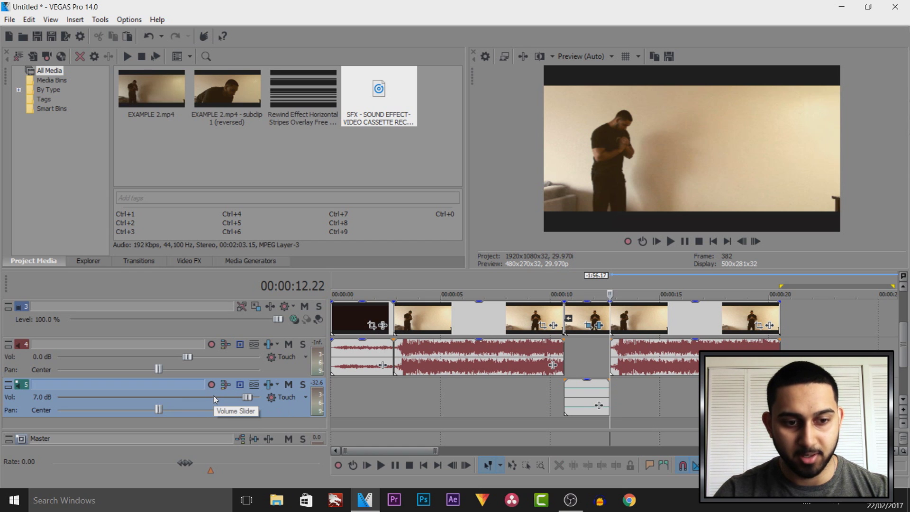
pyautogui.scroll(3, 215, 398)
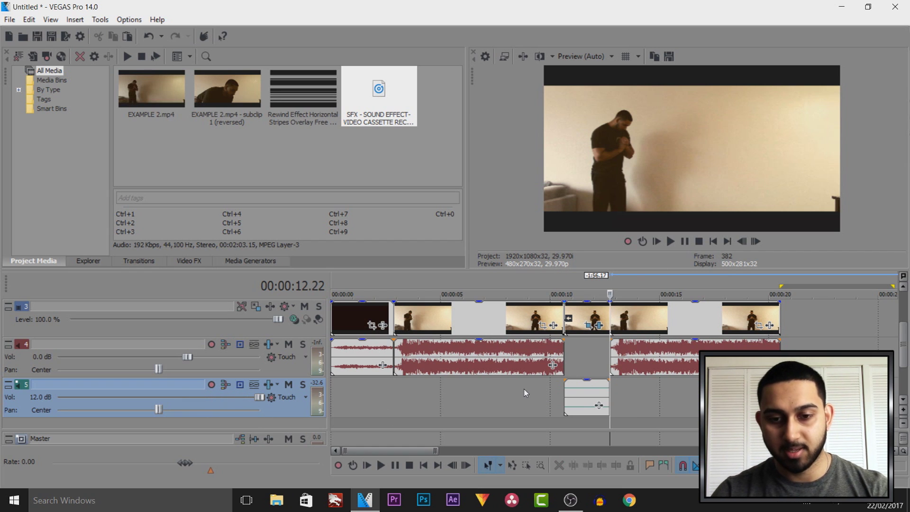
# - Play from before the rewind section to check it with the cassette sound, pausing after the reversed clip
pyautogui.click(459, 405)
pyautogui.press('space')
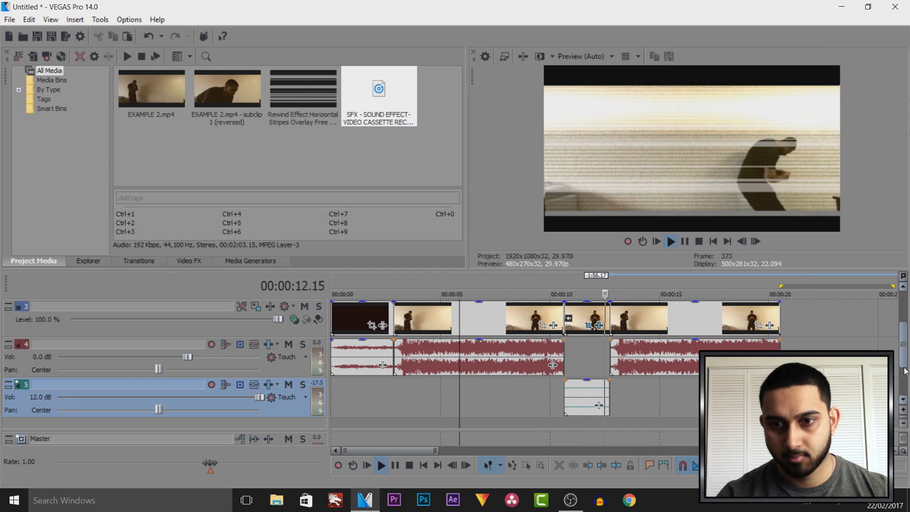
pyautogui.click(685, 242)
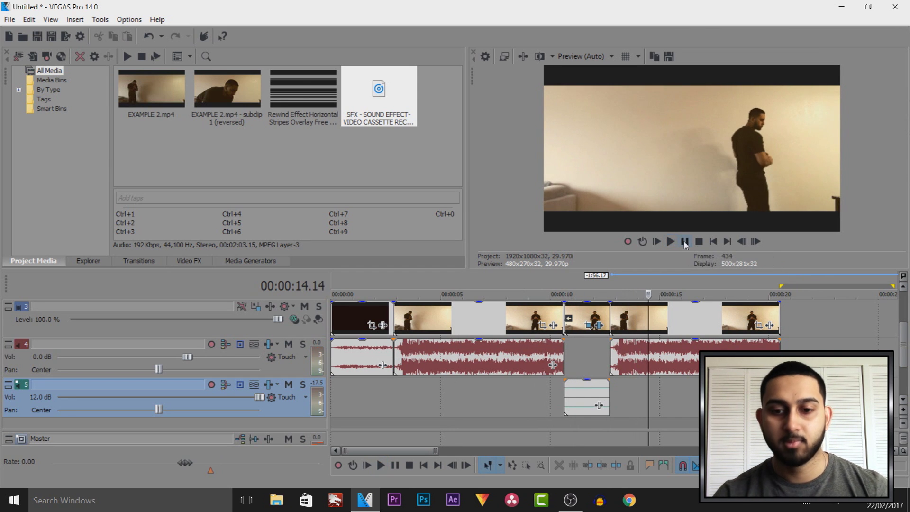